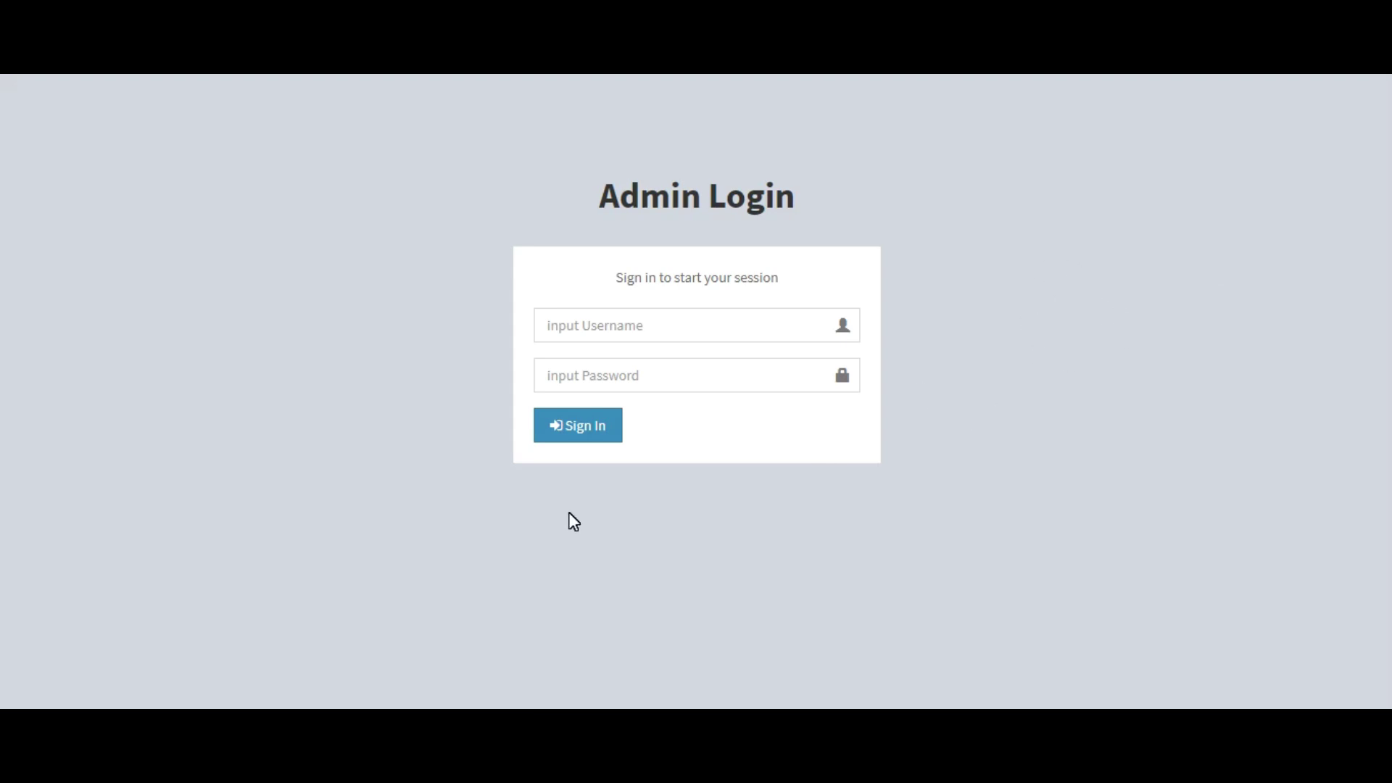
Step: Log in with the 'admin' username and its password to reach the Dashboard
{"action": "left_click", "coordinate": [598, 331]}
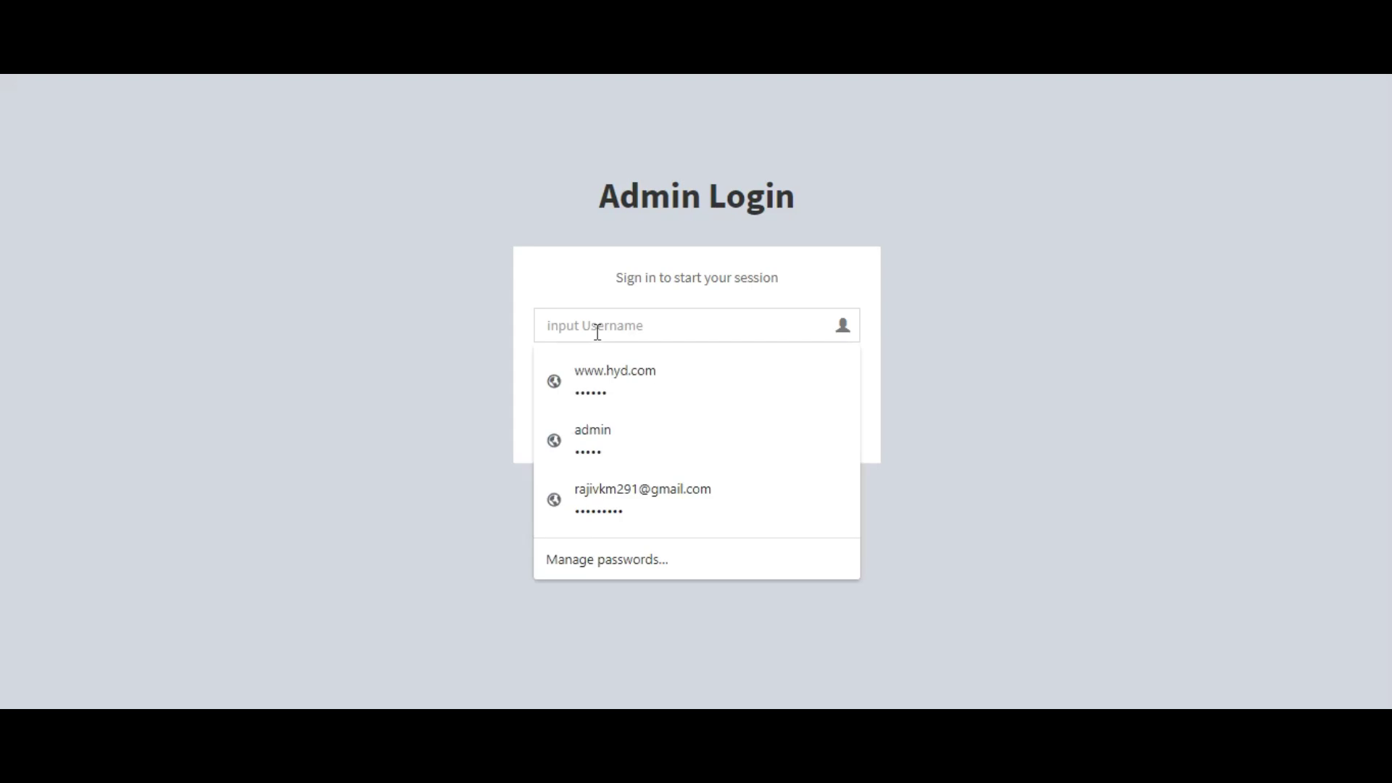
{"action": "type", "text": "adm"}
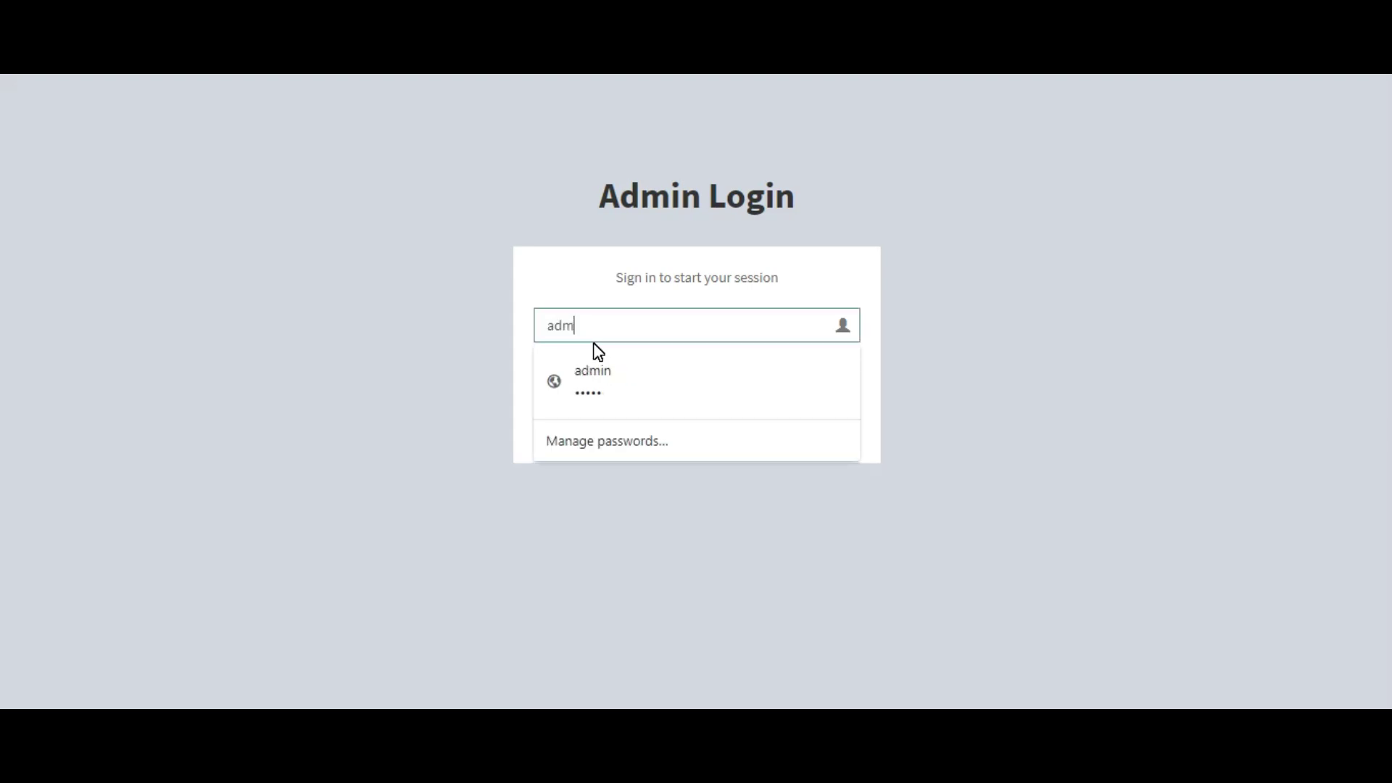
{"action": "type", "text": "in"}
{"action": "key", "text": "Escape"}
{"action": "key", "text": "Tab"}
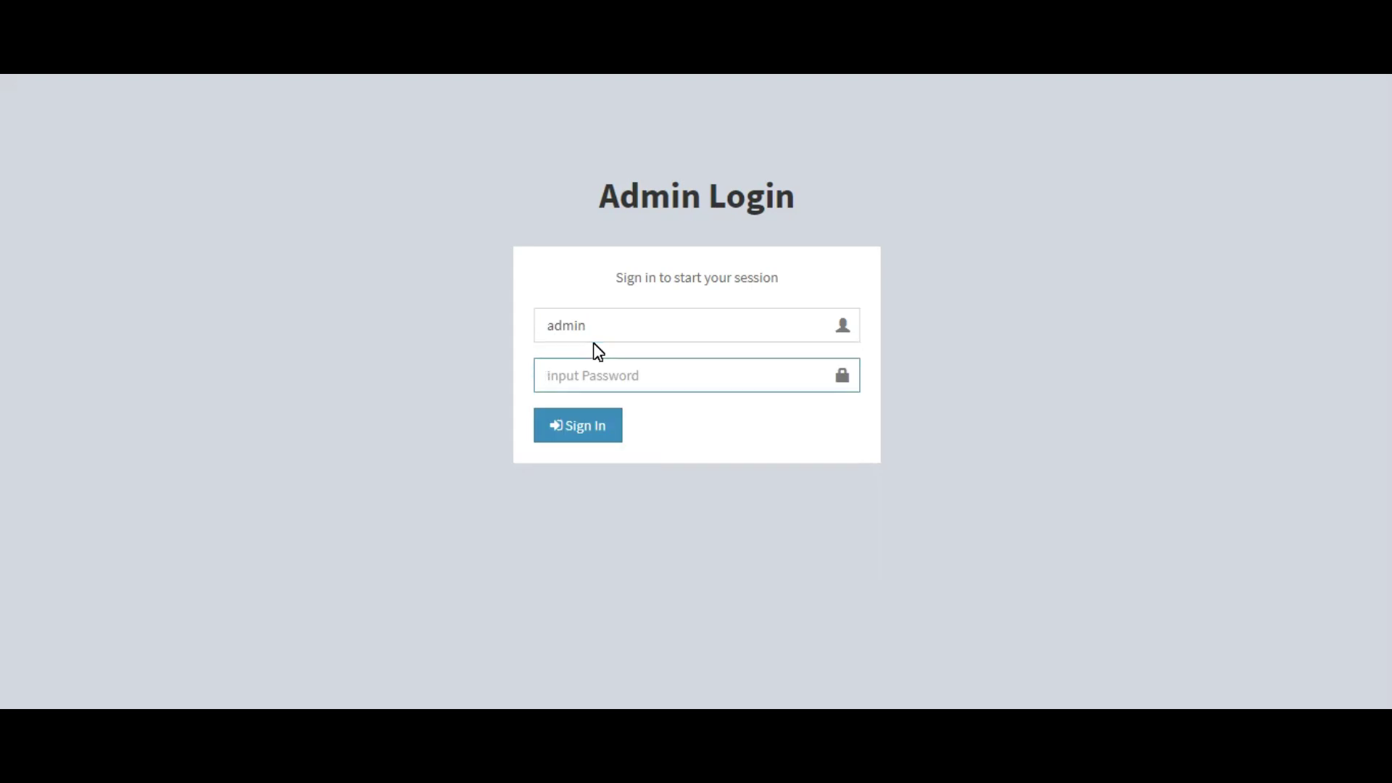
{"action": "type", "text": "••••••••"}
{"action": "left_click", "coordinate": [585, 422]}
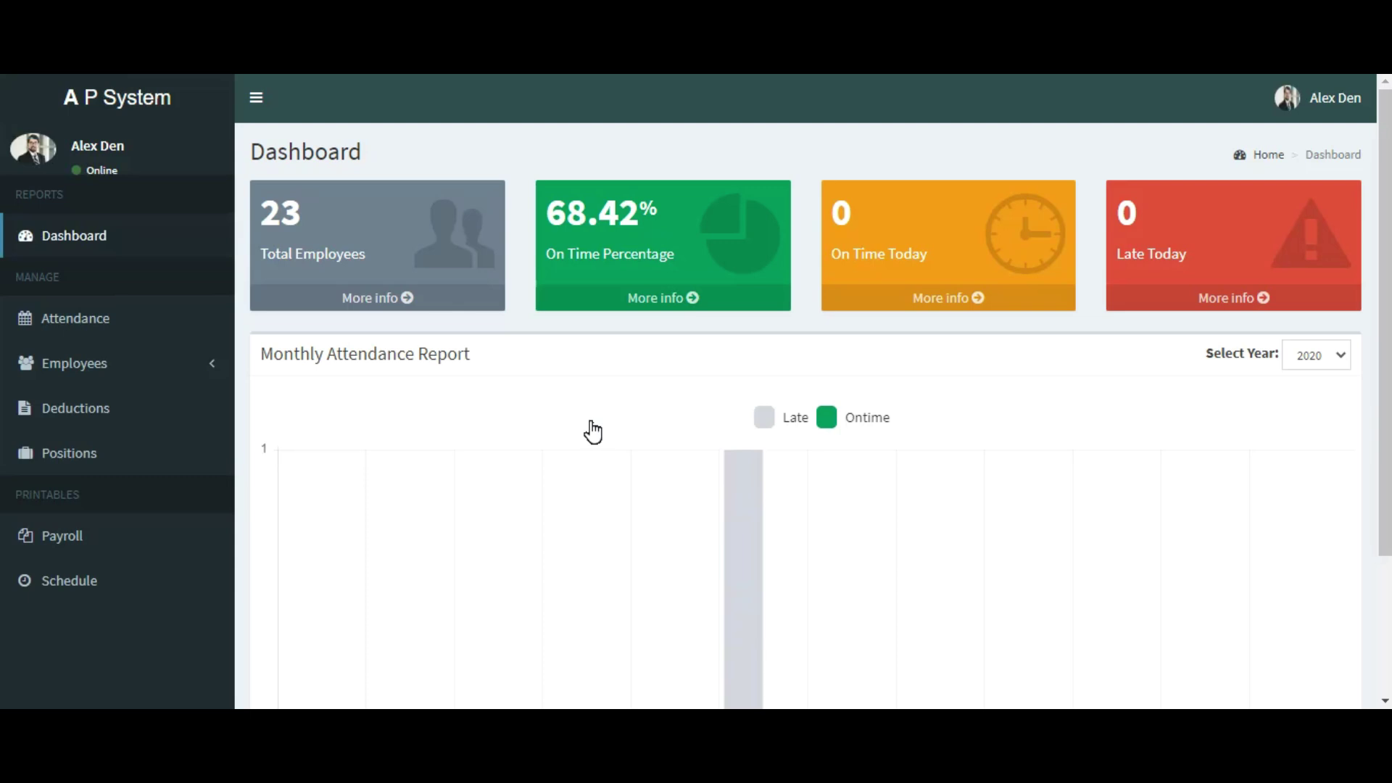
{"action": "scroll", "coordinate": [592, 432], "scroll_direction": "down", "scroll_amount": 3}
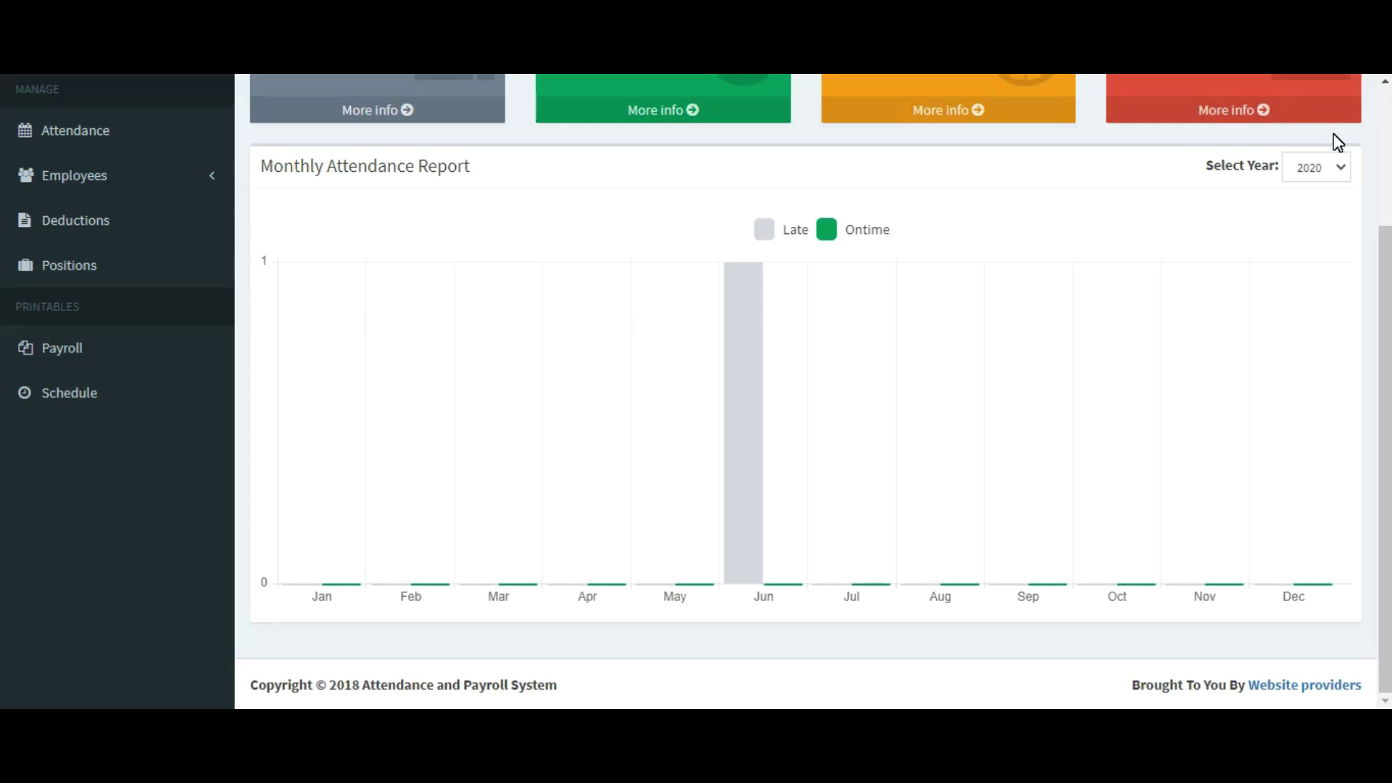
{"action": "scroll", "coordinate": [805, 392], "scroll_direction": "up", "scroll_amount": 3}
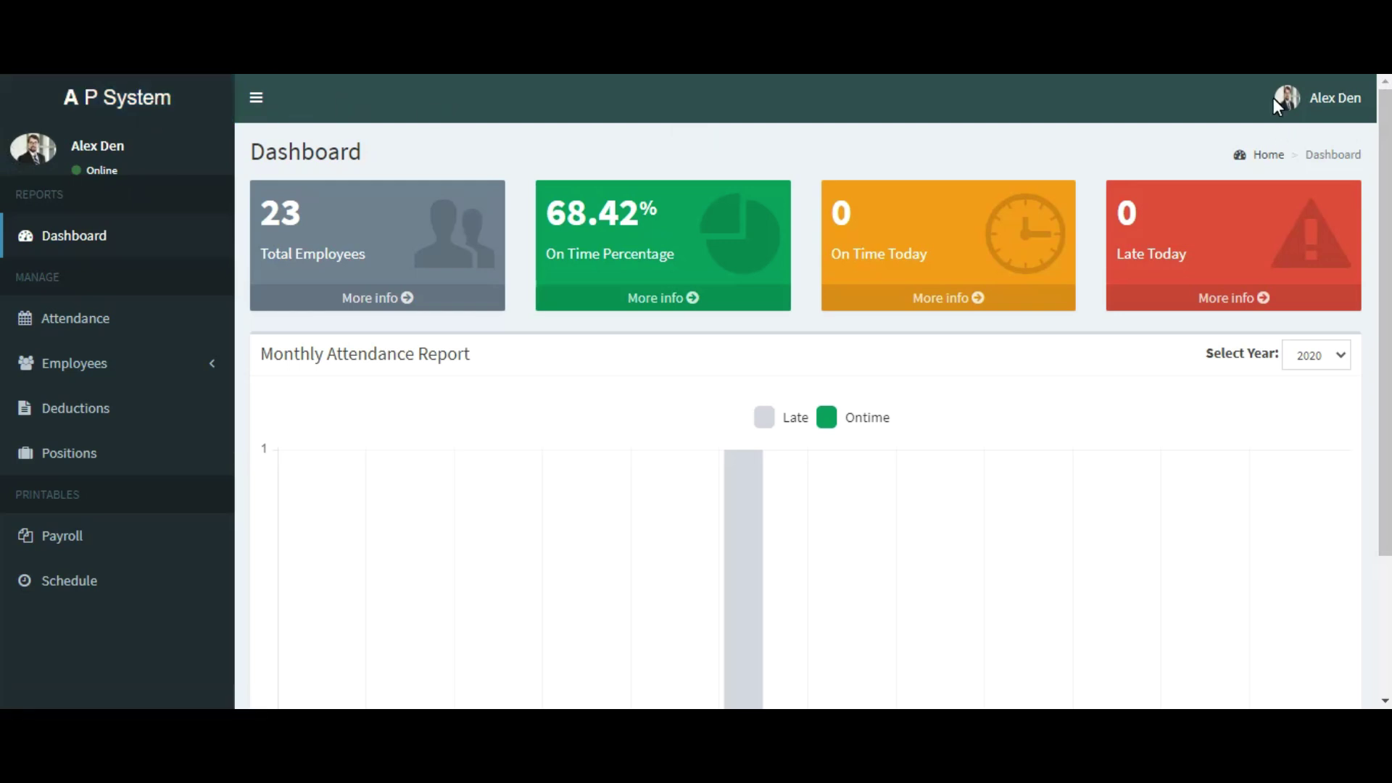
{"action": "left_click", "coordinate": [1341, 100]}
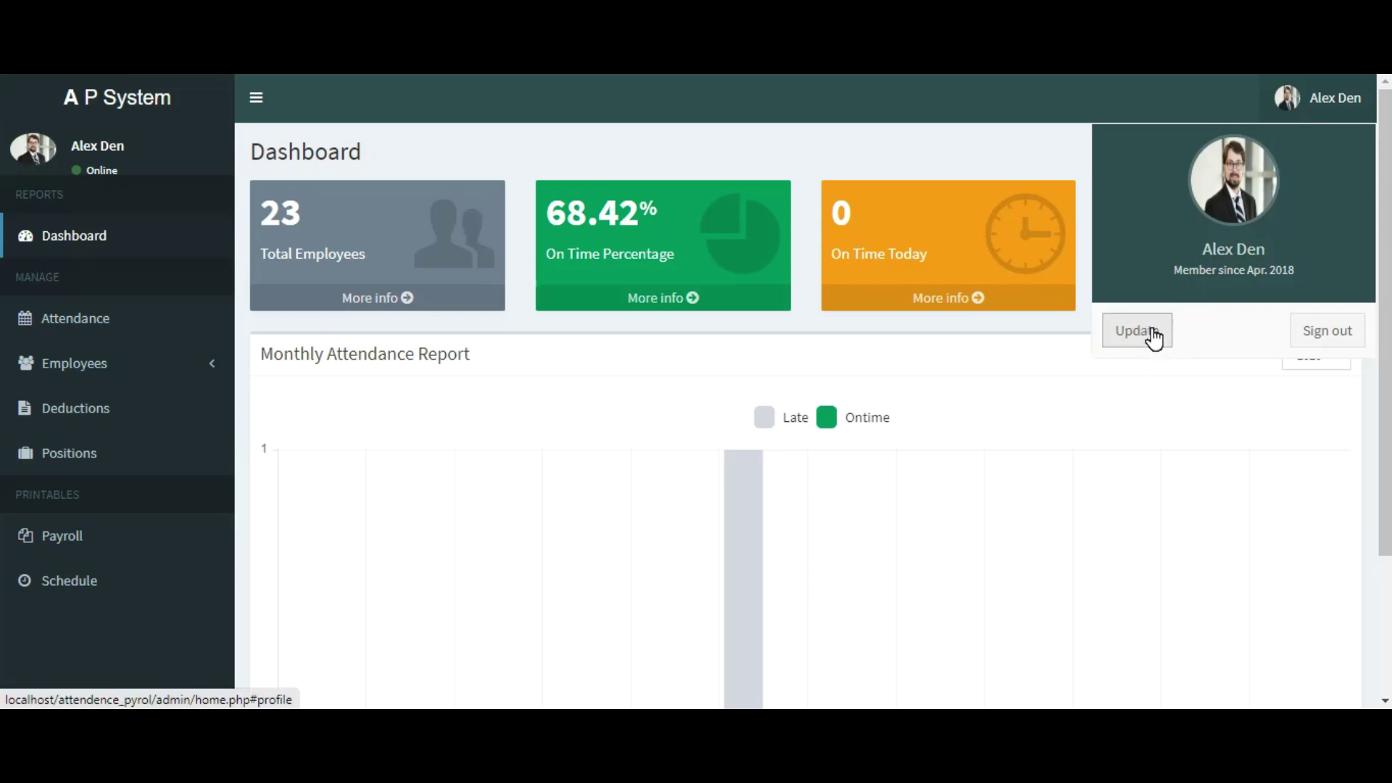
{"action": "left_click", "coordinate": [1153, 333]}
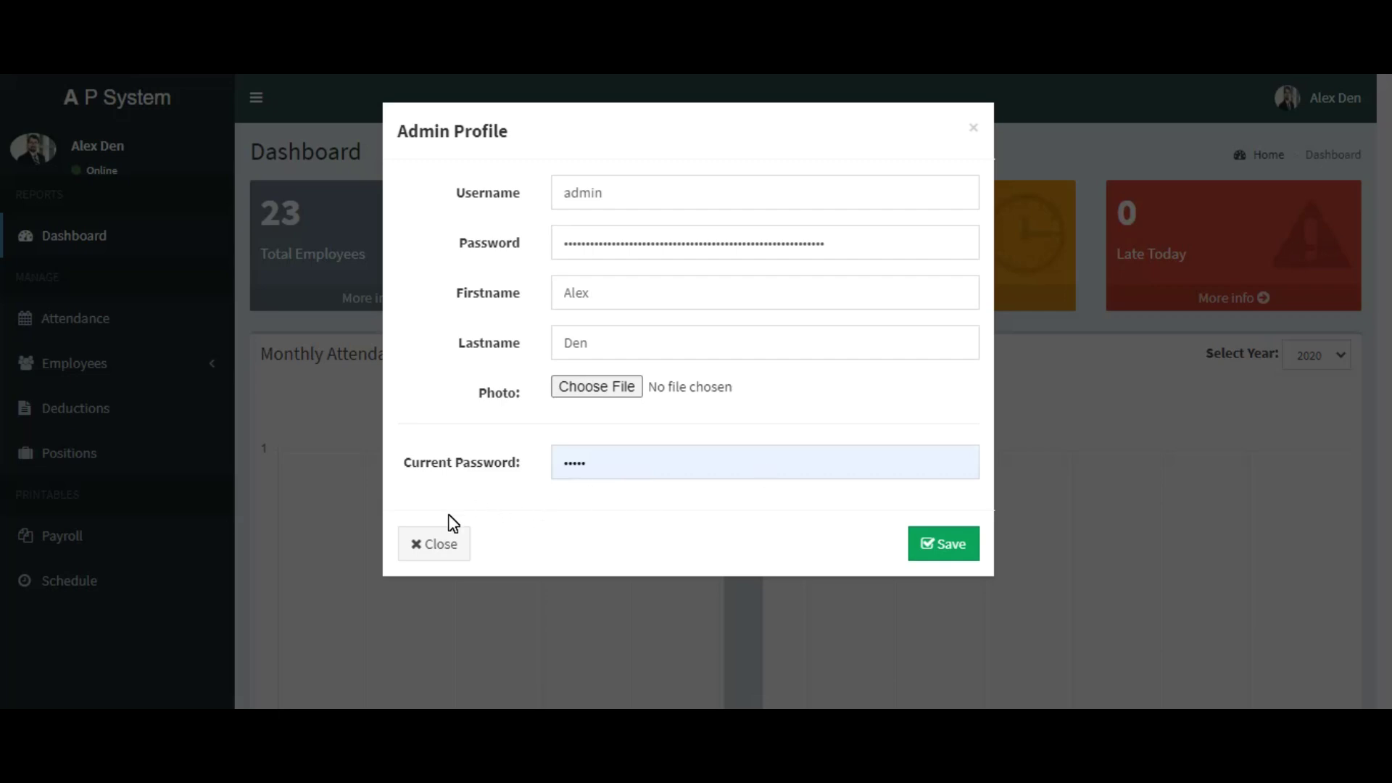
{"action": "left_click", "coordinate": [443, 549]}
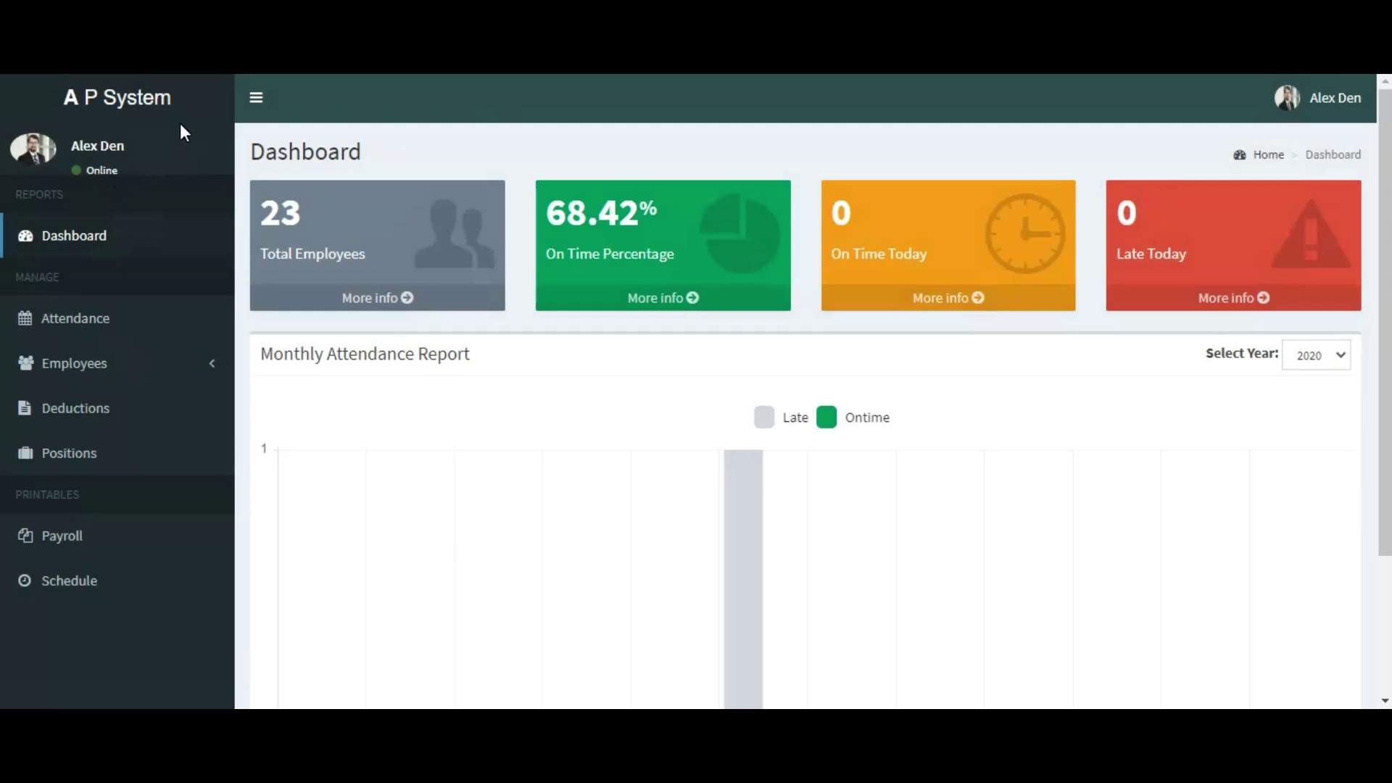
{"action": "left_click", "coordinate": [257, 99]}
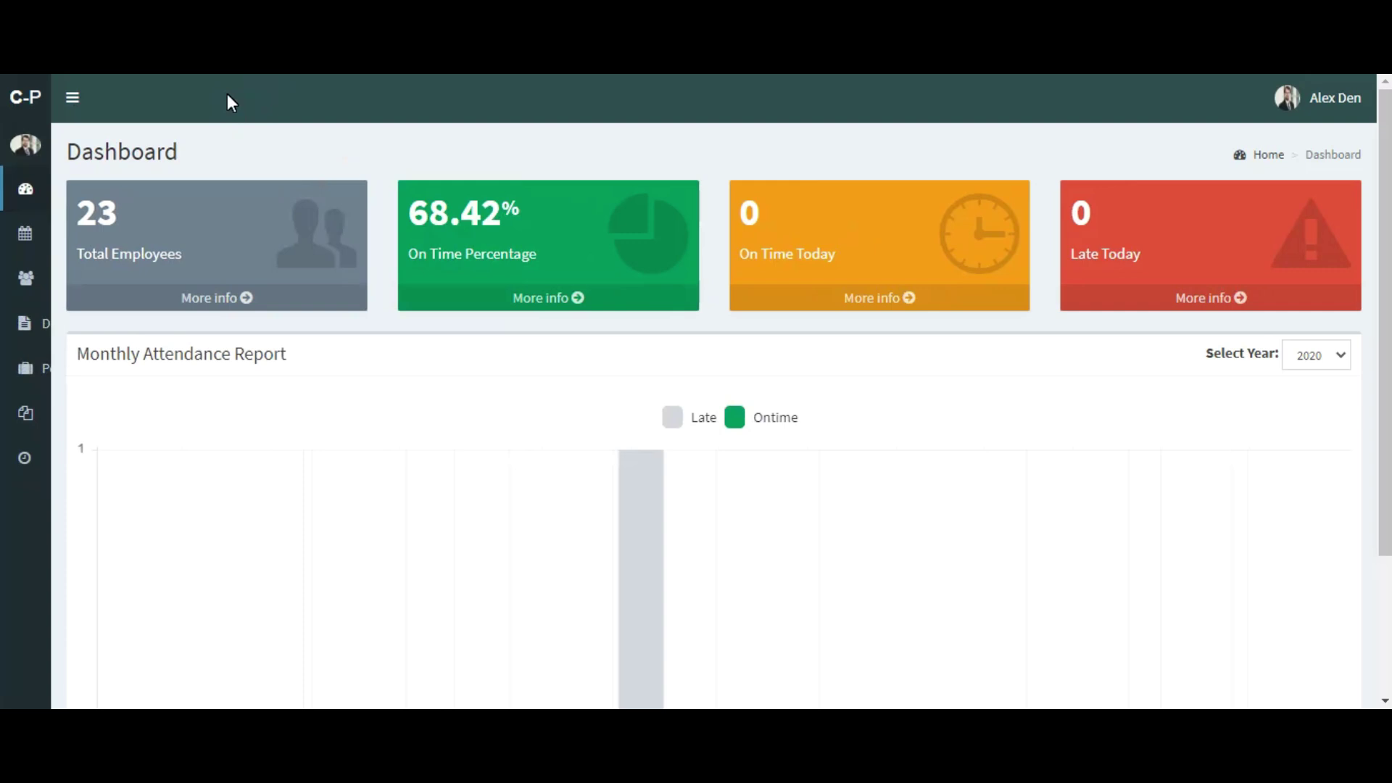
{"action": "left_click", "coordinate": [74, 103]}
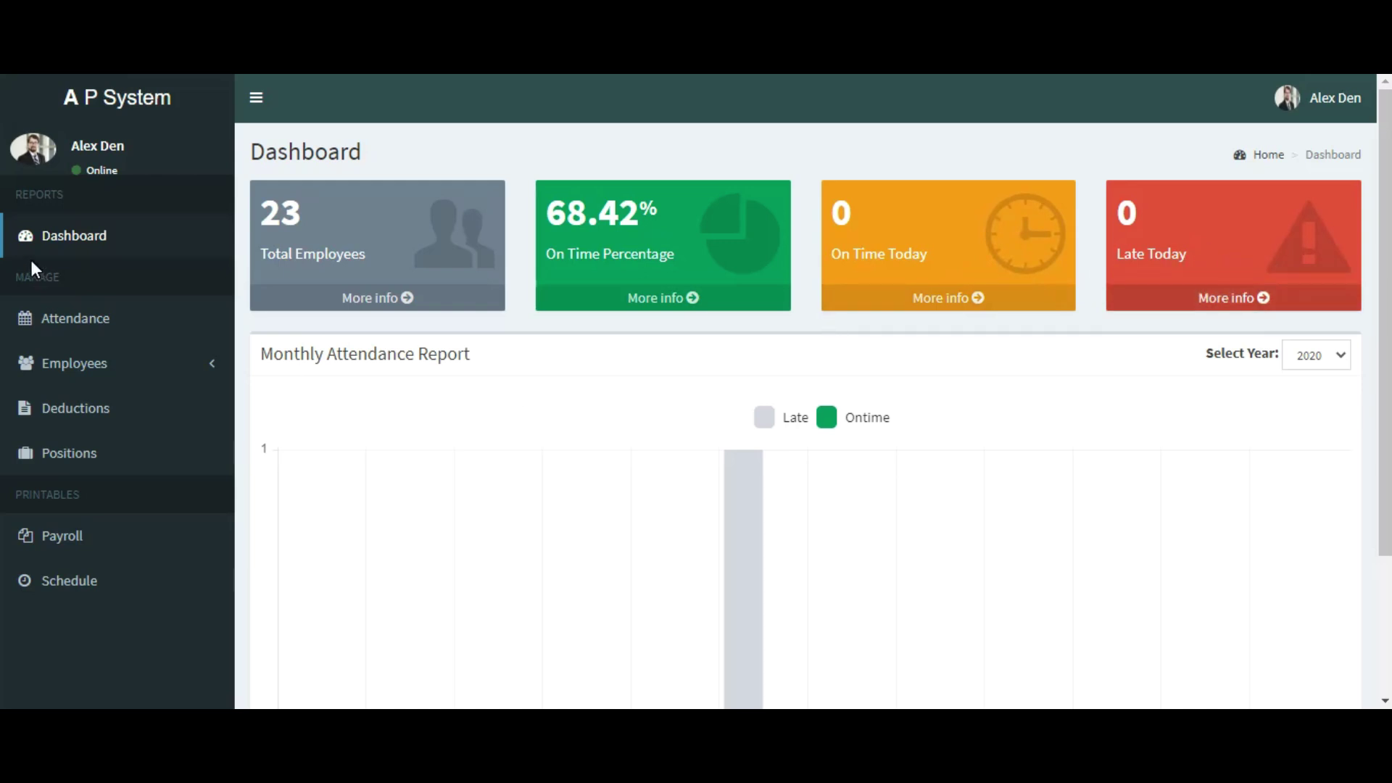
{"action": "left_click", "coordinate": [80, 316]}
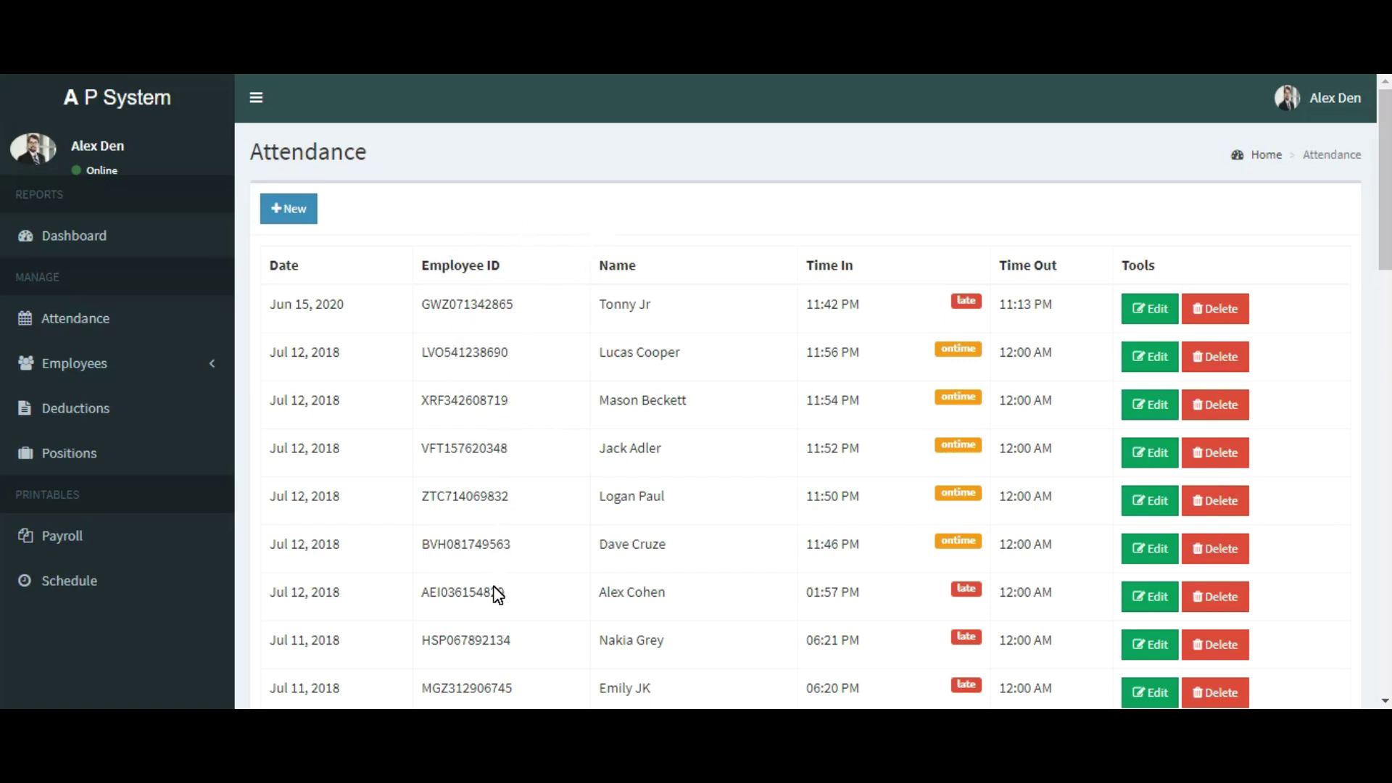
Step: Review the attendance table and open the Jun 15, 2020 record for editing
{"action": "scroll", "coordinate": [504, 594], "scroll_direction": "down", "scroll_amount": 3}
{"action": "scroll", "coordinate": [504, 595], "scroll_direction": "up", "scroll_amount": 3}
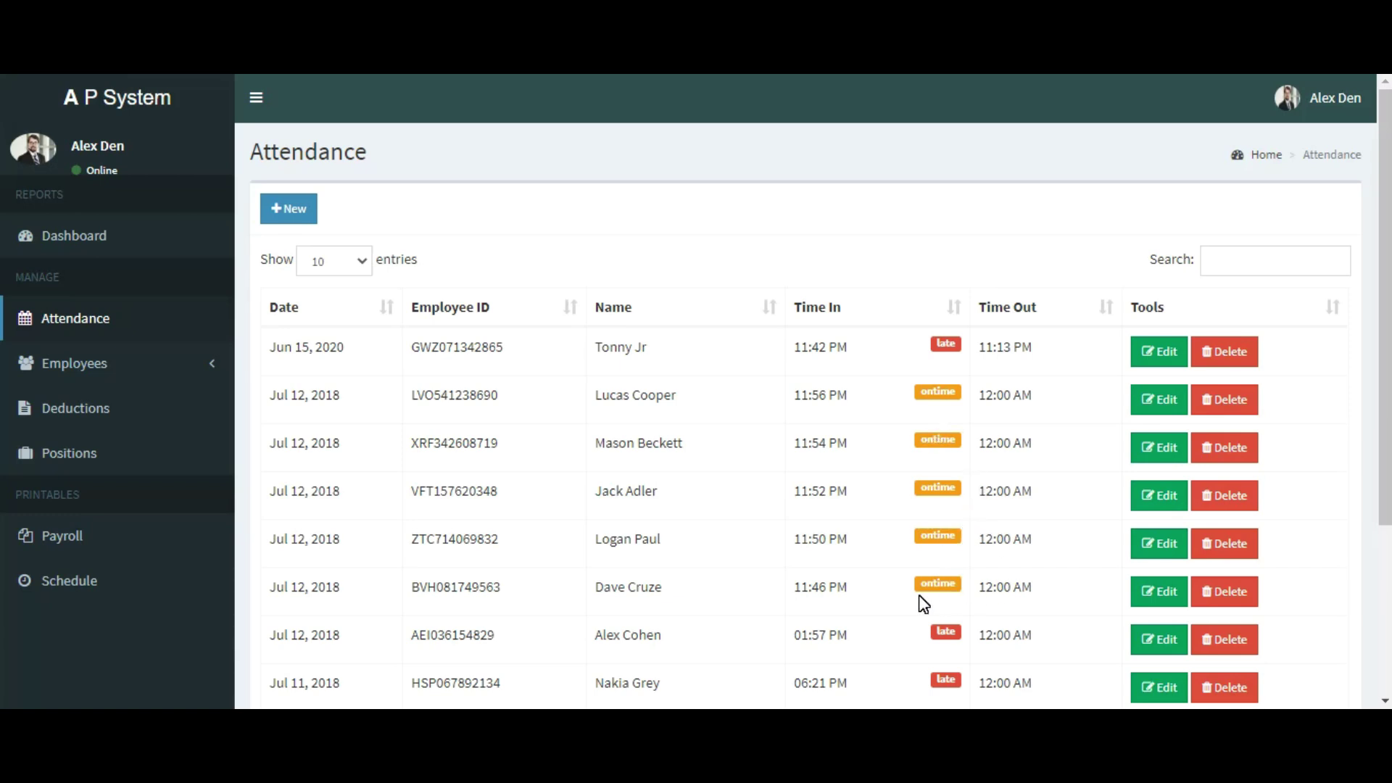
{"action": "scroll", "coordinate": [922, 602], "scroll_direction": "down", "scroll_amount": 3}
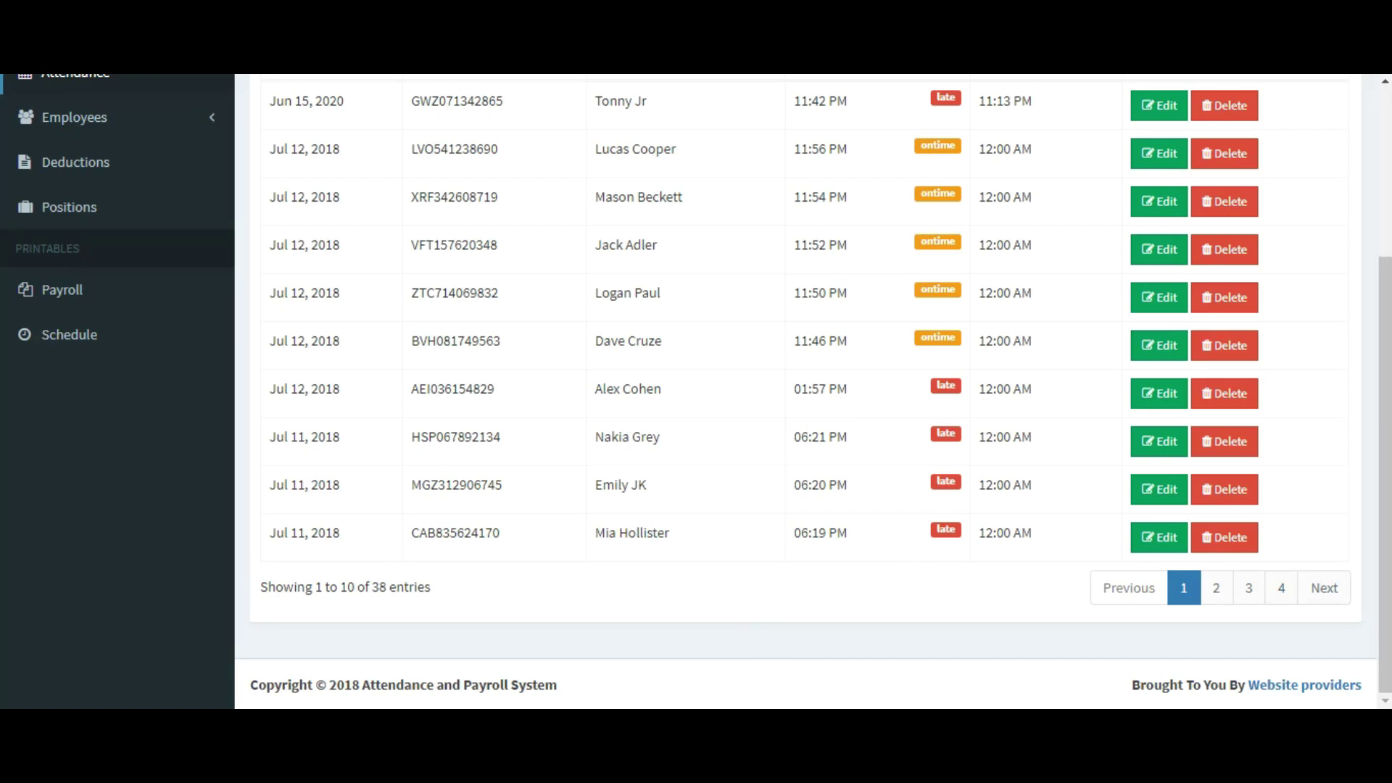
{"action": "scroll", "coordinate": [972, 618], "scroll_direction": "up", "scroll_amount": 4}
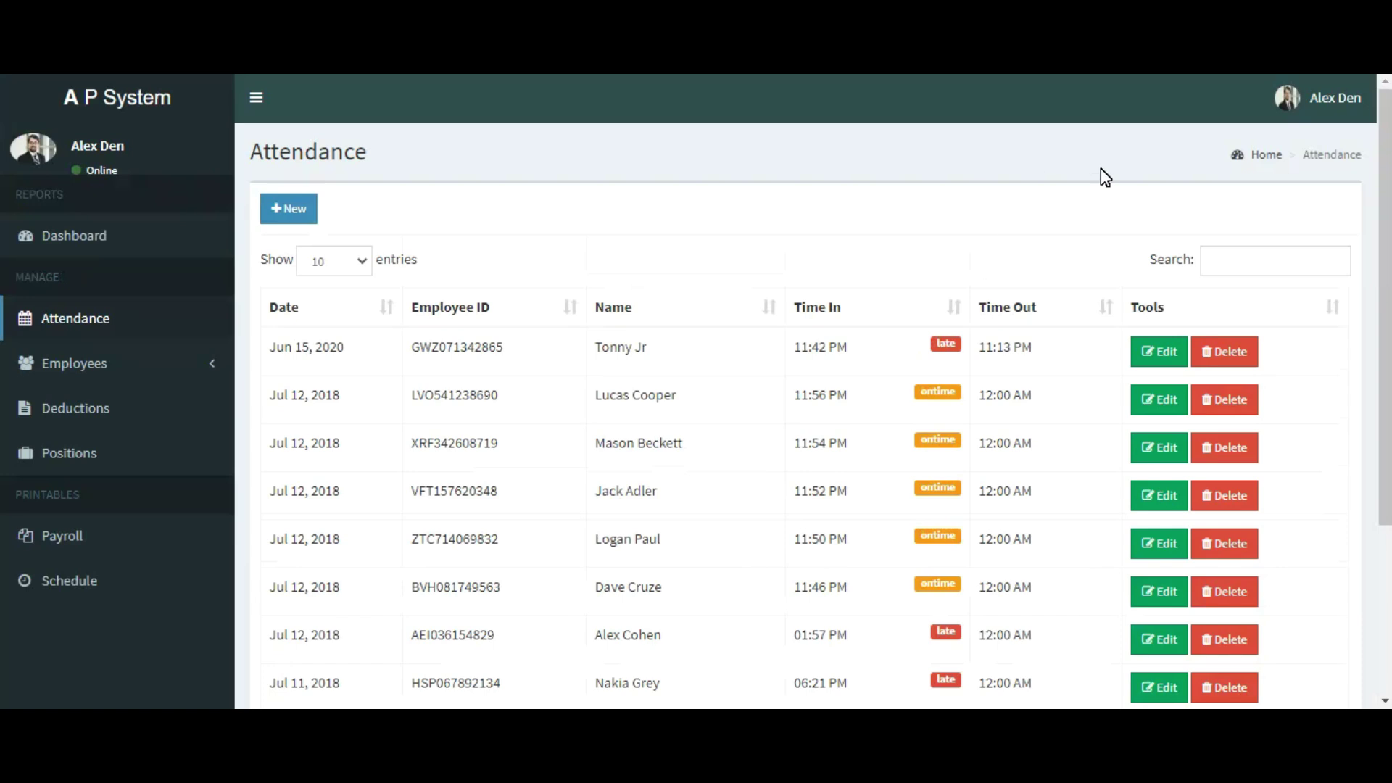
{"action": "left_click", "coordinate": [1156, 360]}
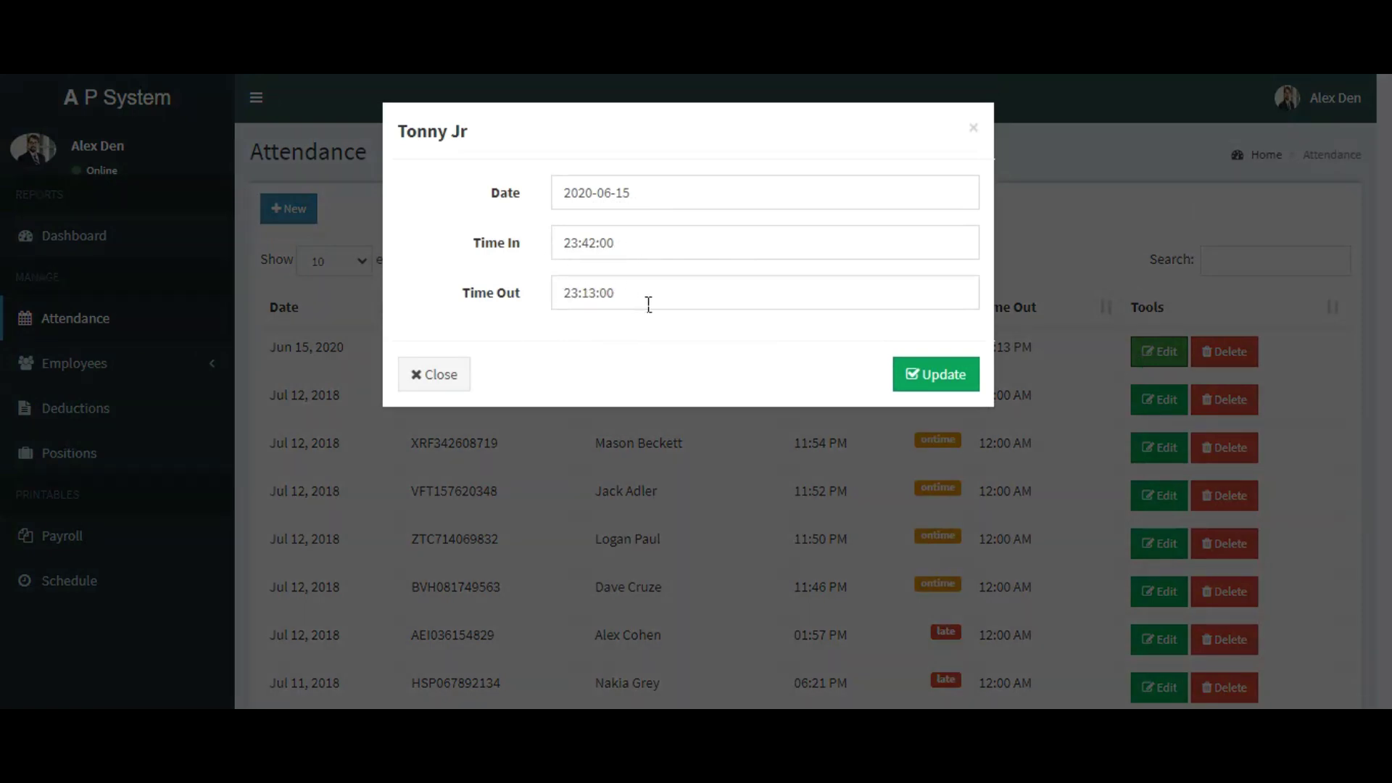
Step: Close the edit form unchanged, then delete the Jun 15, 2020 attendance record
{"action": "left_click", "coordinate": [439, 374]}
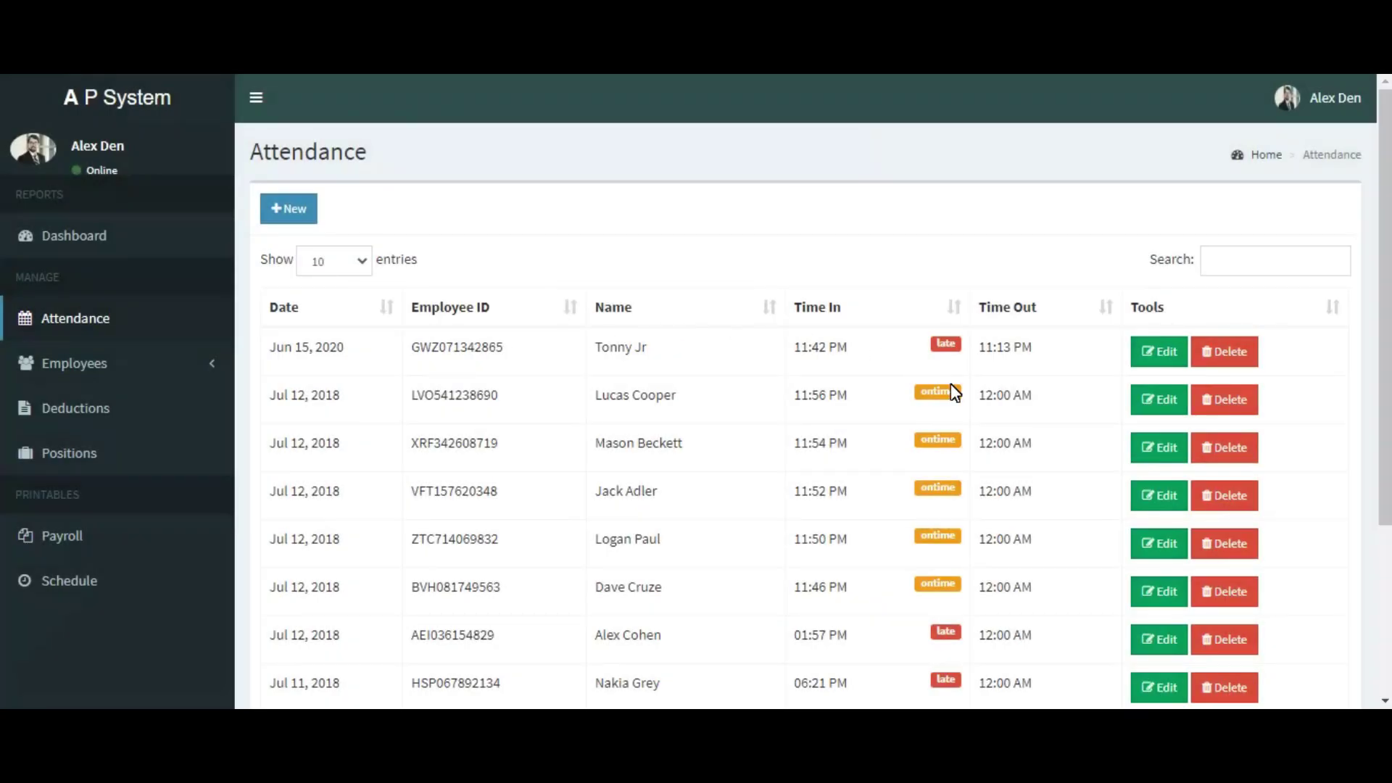
{"action": "left_click", "coordinate": [1224, 352]}
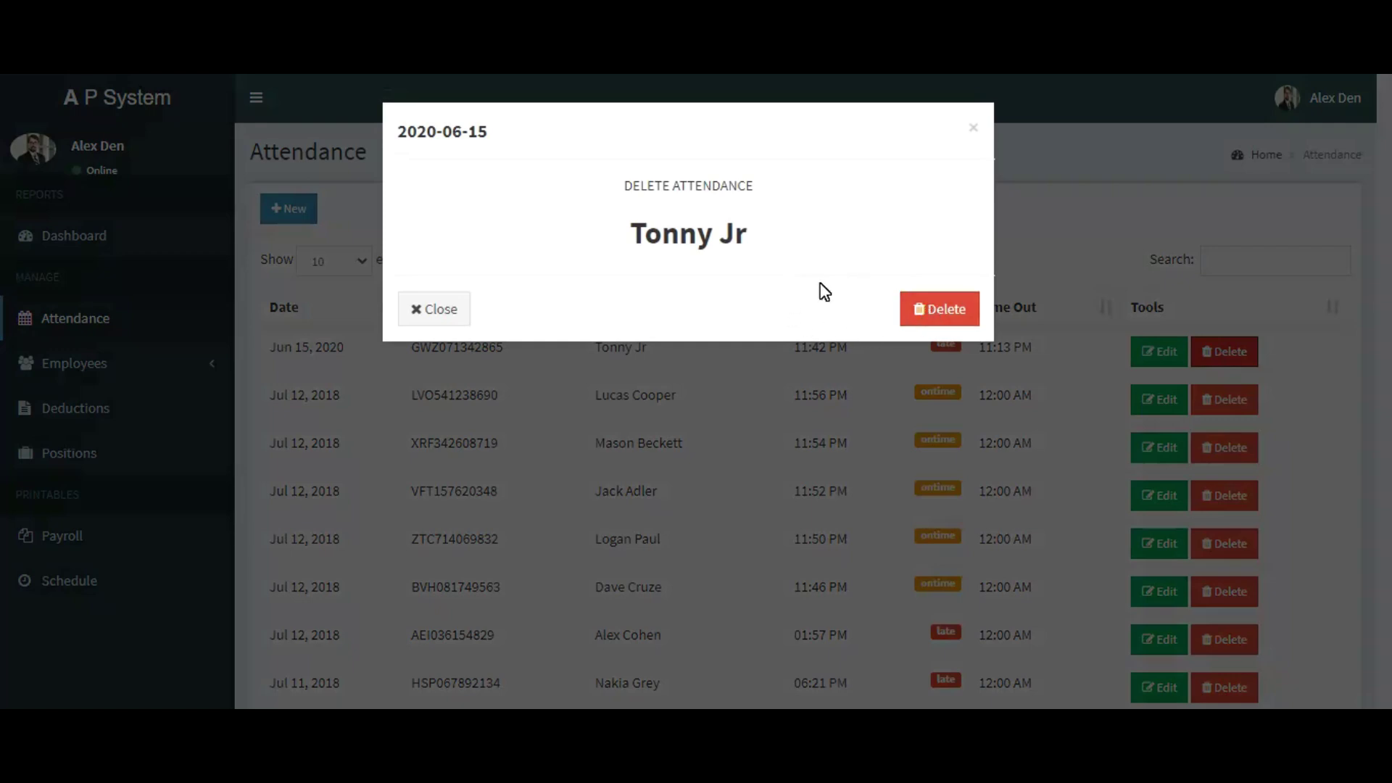
{"action": "left_click", "coordinate": [949, 311]}
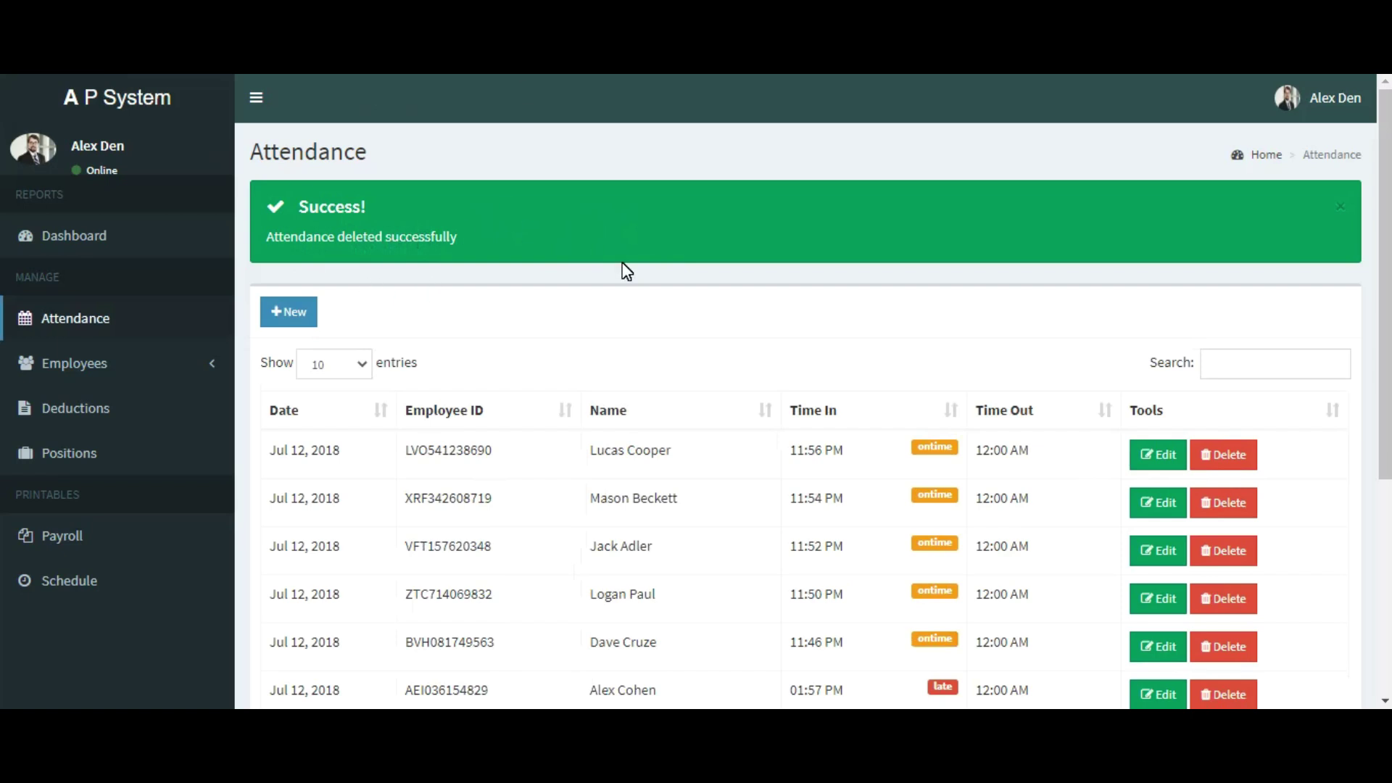
Step: Search the attendance list for 'jack', clear the search, and expand the Employees section
{"action": "scroll", "coordinate": [624, 272], "scroll_direction": "down", "scroll_amount": 5}
{"action": "scroll", "coordinate": [621, 270], "scroll_direction": "up", "scroll_amount": 4}
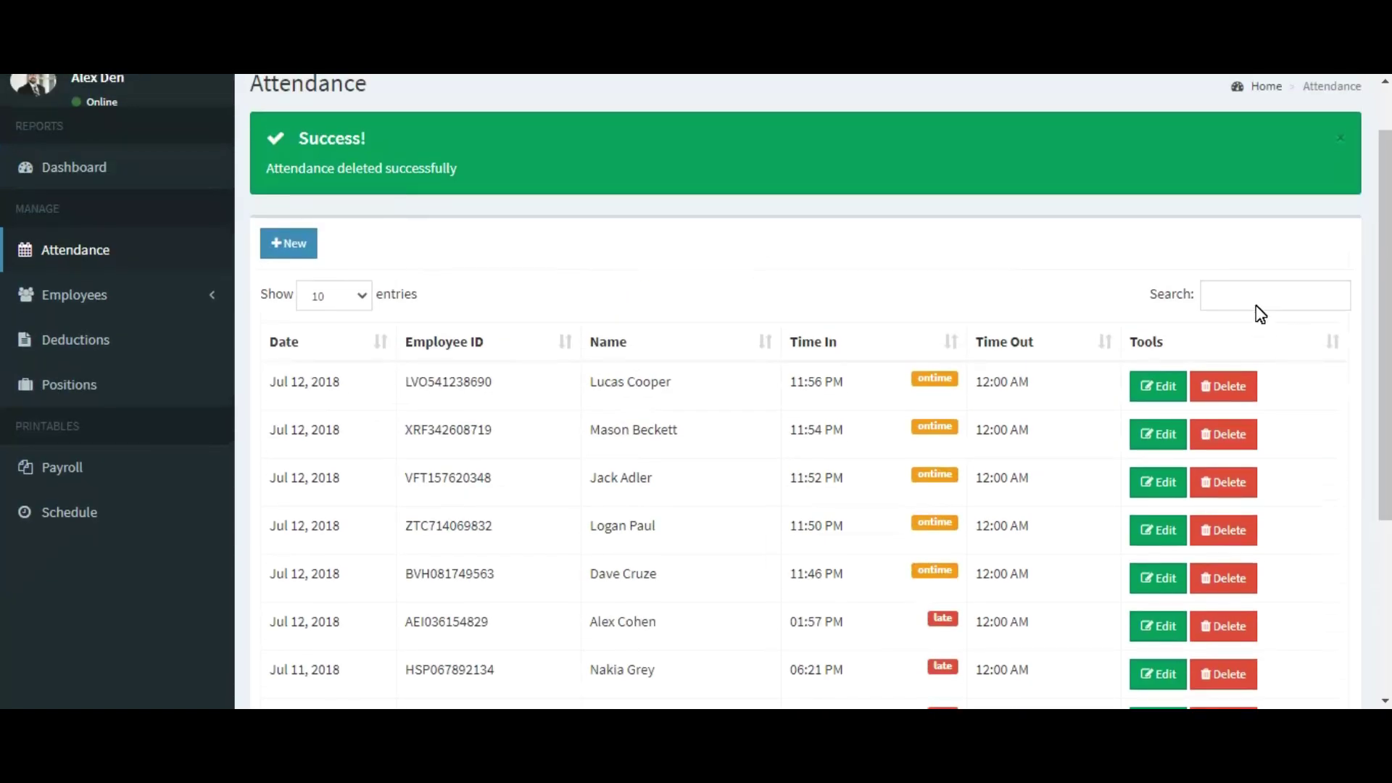
{"action": "left_click", "coordinate": [1252, 315]}
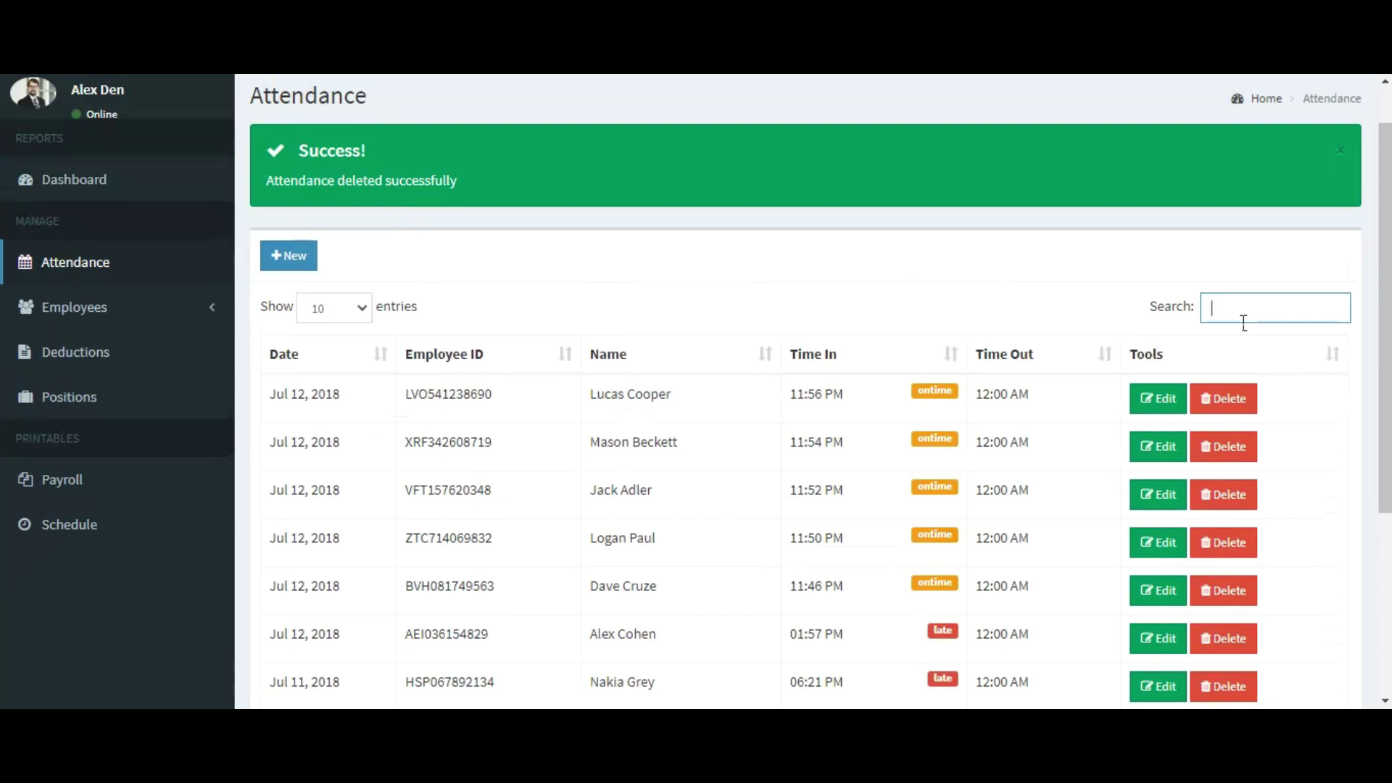
{"action": "type", "text": "jack"}
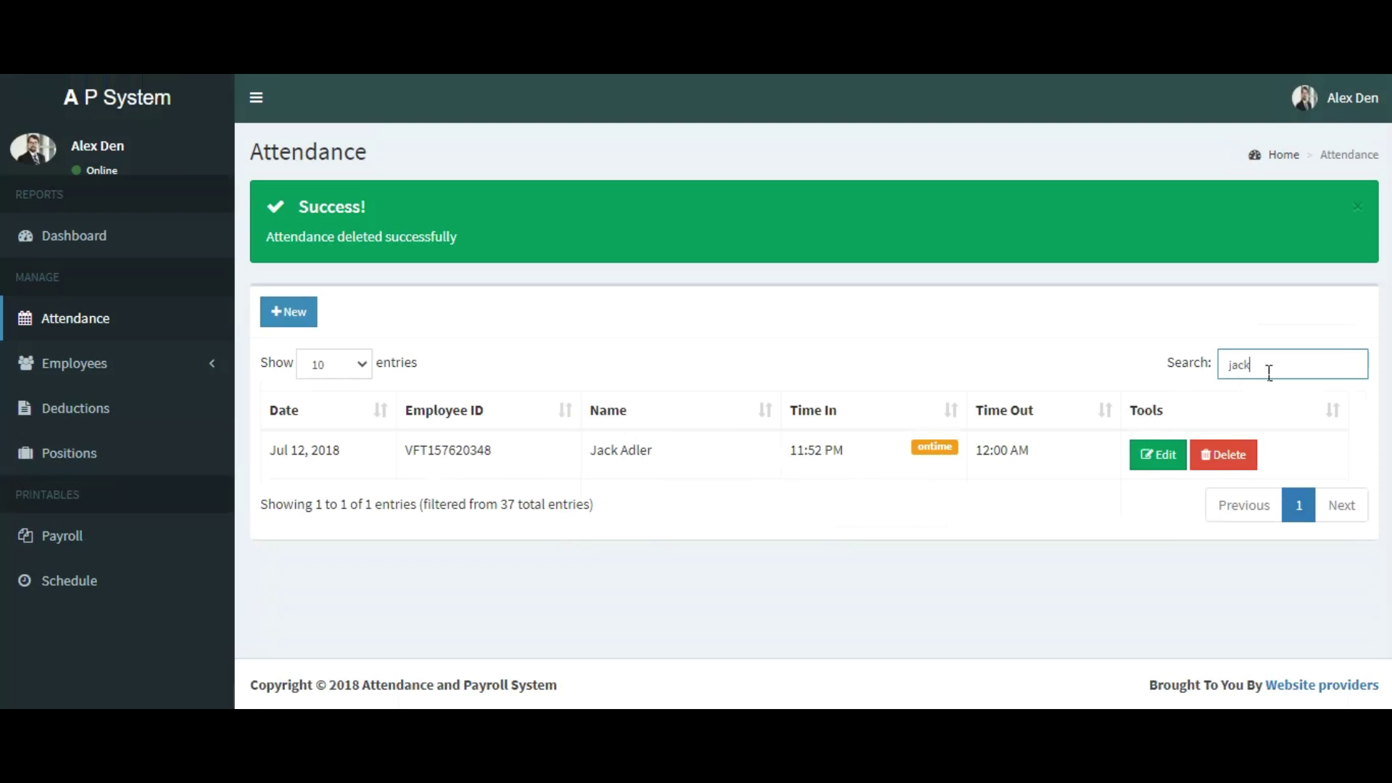
{"action": "key", "text": "BackSpace"}
{"action": "key", "text": "BackSpace"}
{"action": "key", "text": "BackSpace"}
{"action": "key", "text": "BackSpace"}
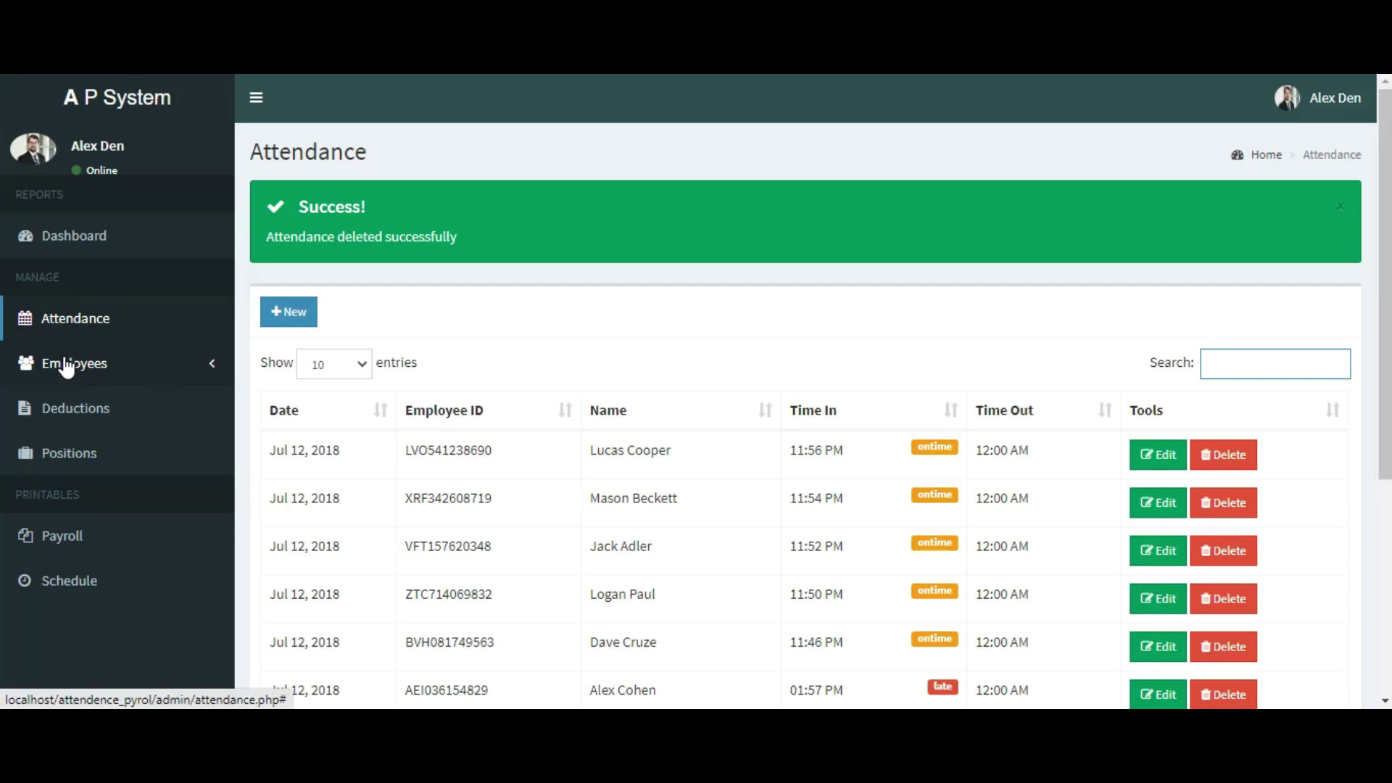
{"action": "left_click", "coordinate": [66, 366]}
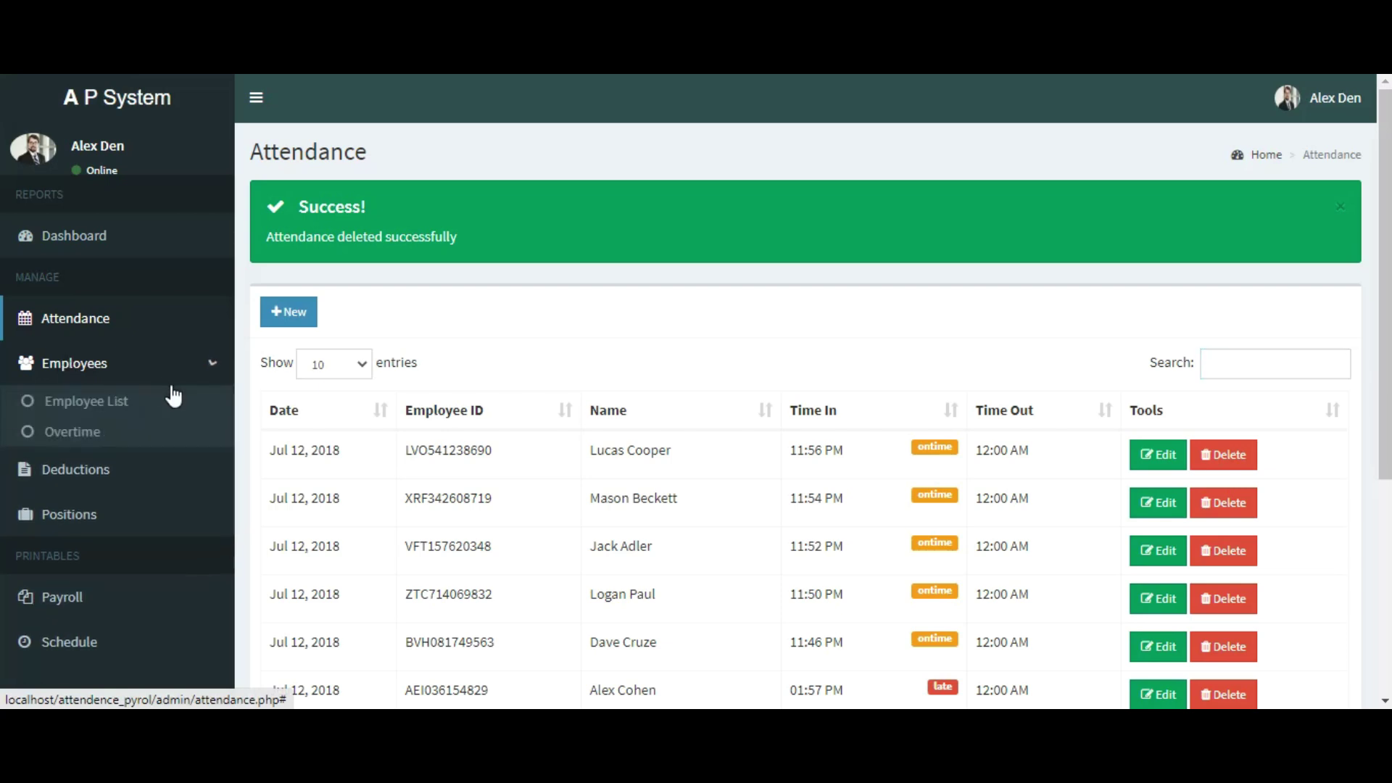
Step: Open the Employee List and browse the 23 employees' positions and schedules
{"action": "left_click", "coordinate": [77, 397]}
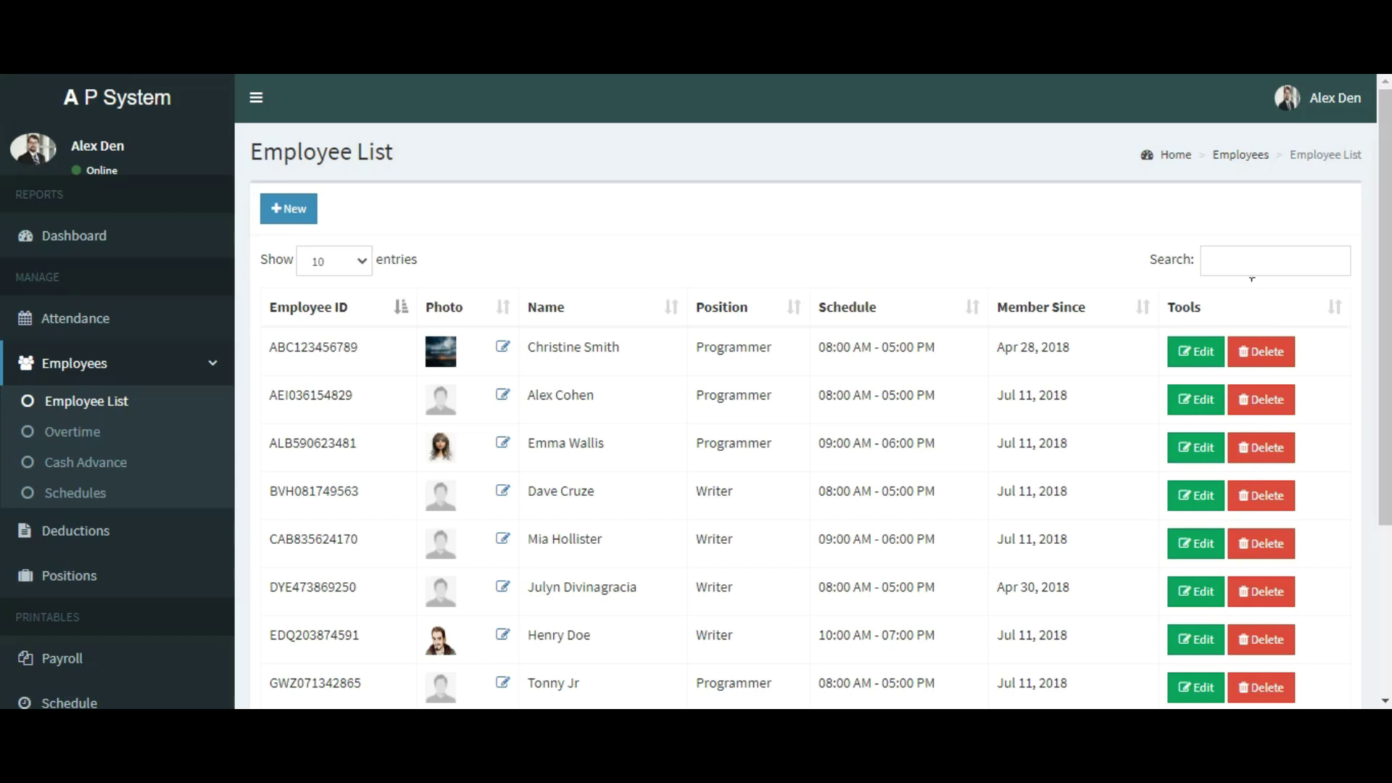
{"action": "scroll", "coordinate": [755, 540], "scroll_direction": "down", "scroll_amount": 3}
{"action": "scroll", "coordinate": [755, 540], "scroll_direction": "up", "scroll_amount": 3}
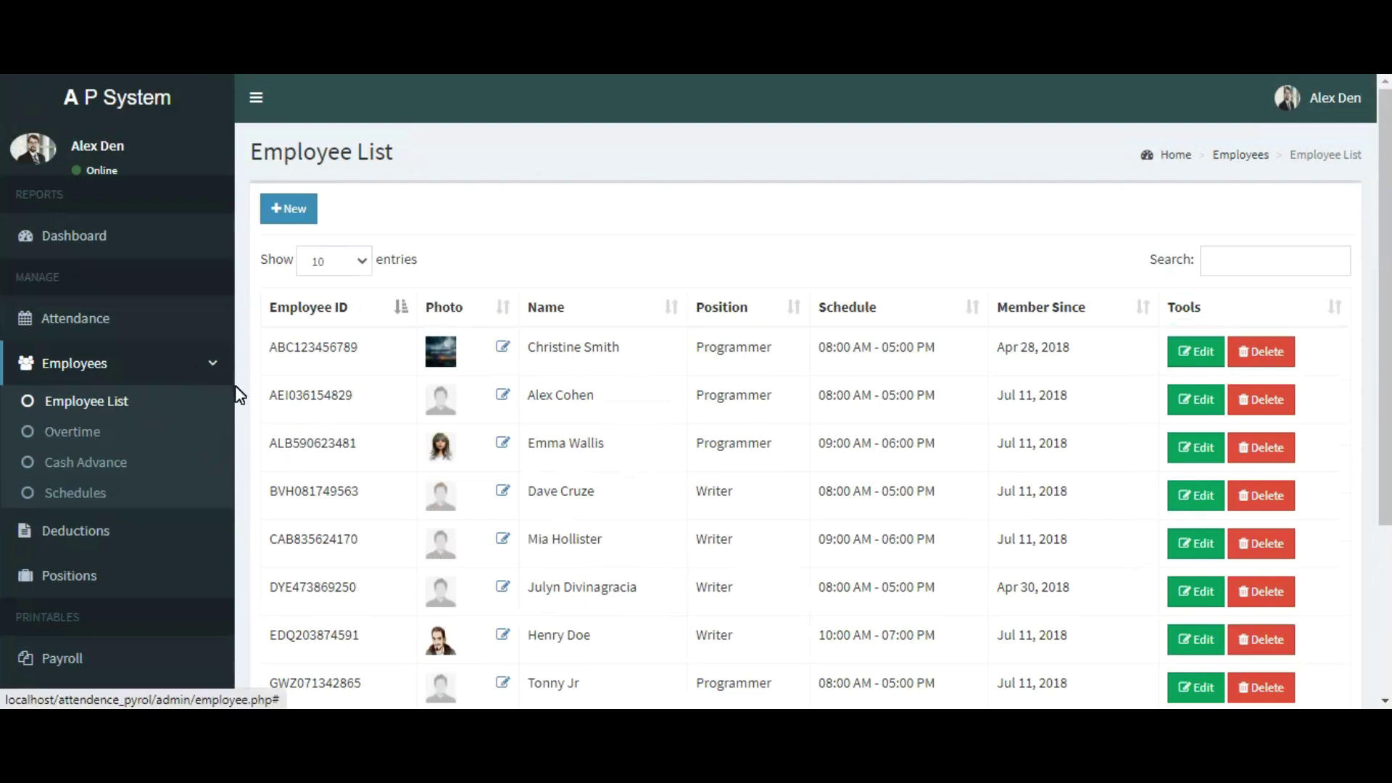
Step: Open the Overtime page showing the 240-hour and 283.33-hour entries
{"action": "left_click", "coordinate": [89, 434]}
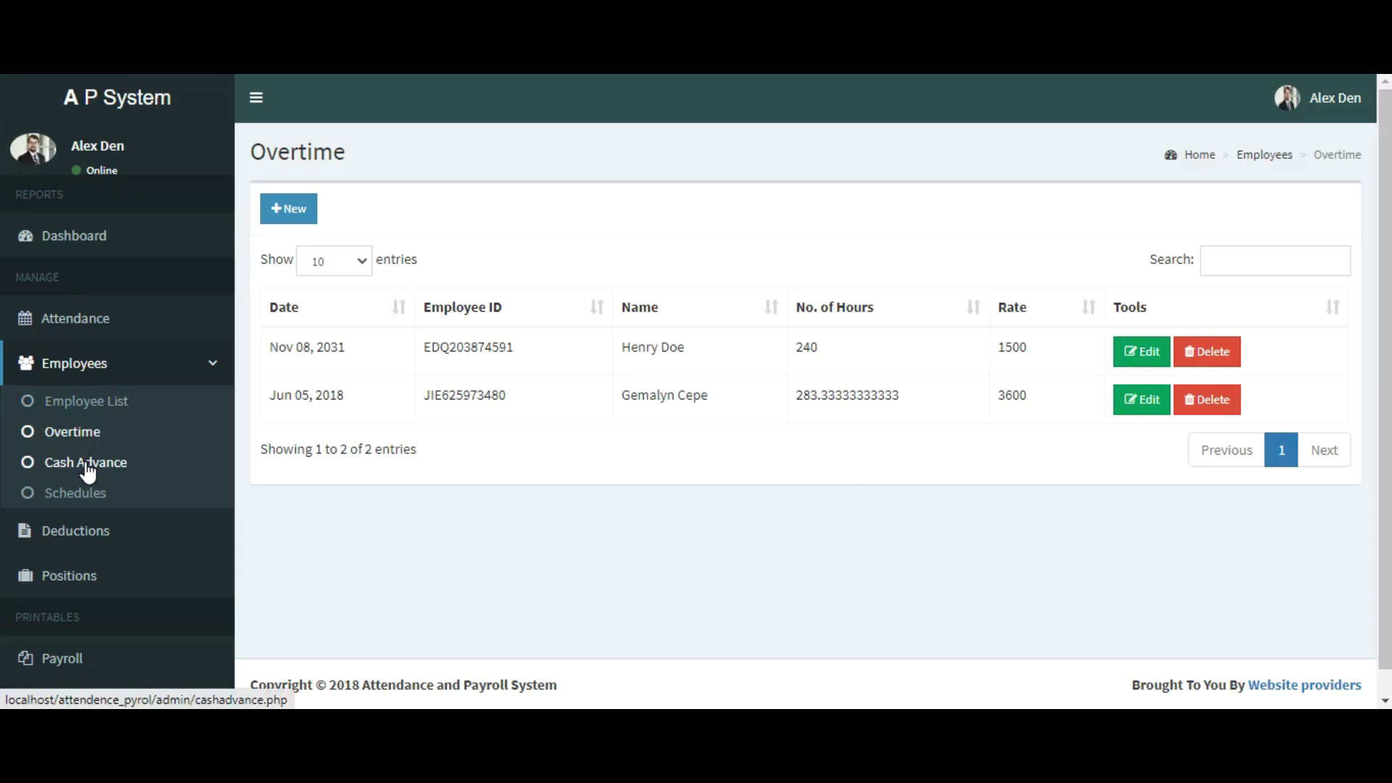
Step: View the Cash Advance records, then open the Schedules page listing four shifts
{"action": "left_click", "coordinate": [88, 469]}
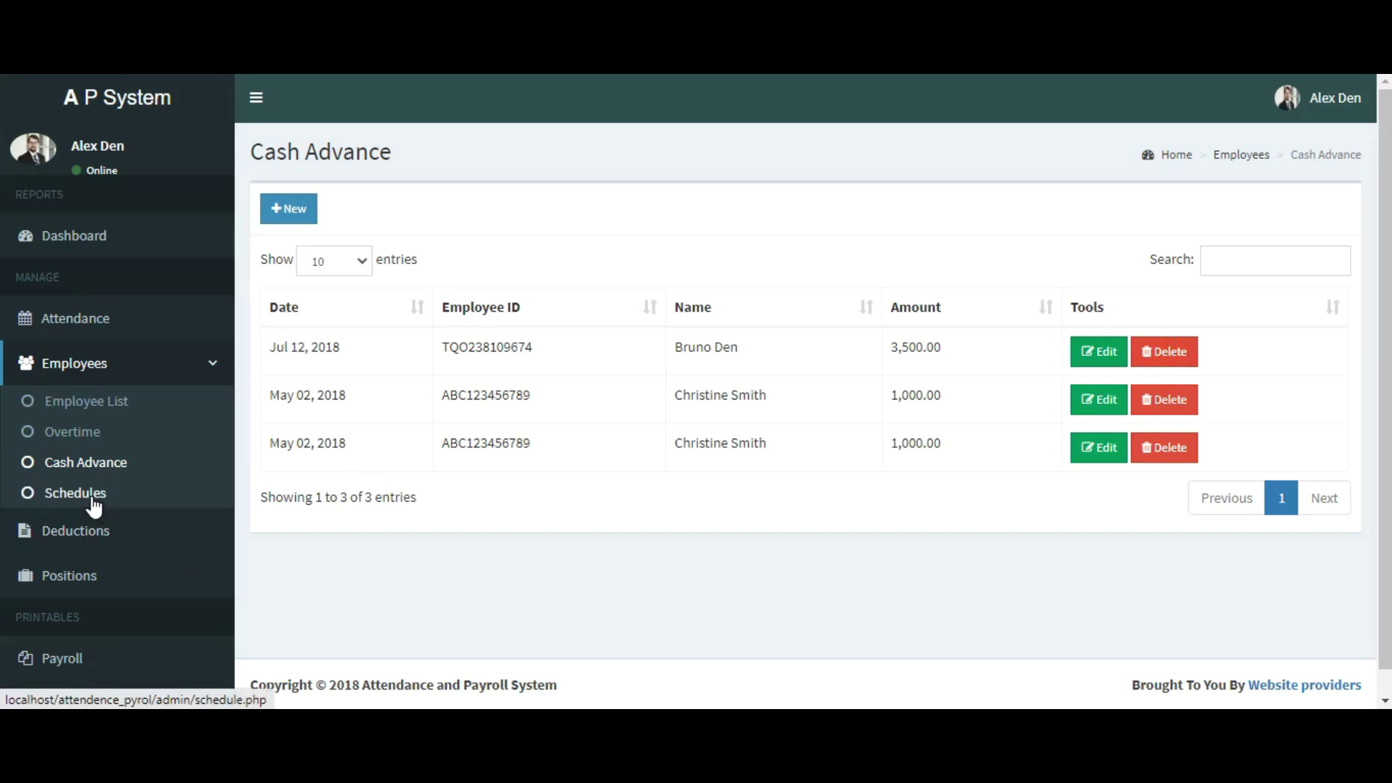
{"action": "left_click", "coordinate": [96, 506]}
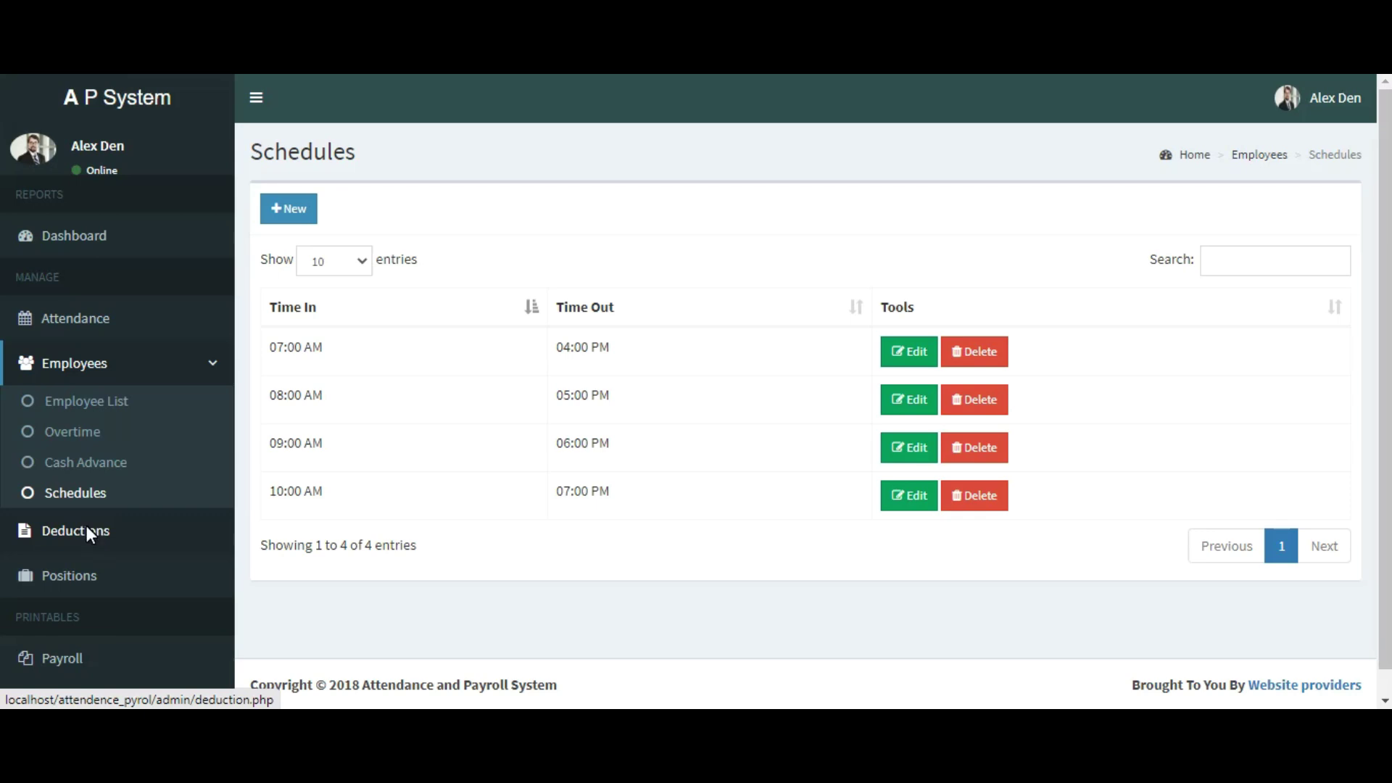
Step: View the Deductions list, then open Positions showing five roles and hourly rates
{"action": "left_click", "coordinate": [94, 536]}
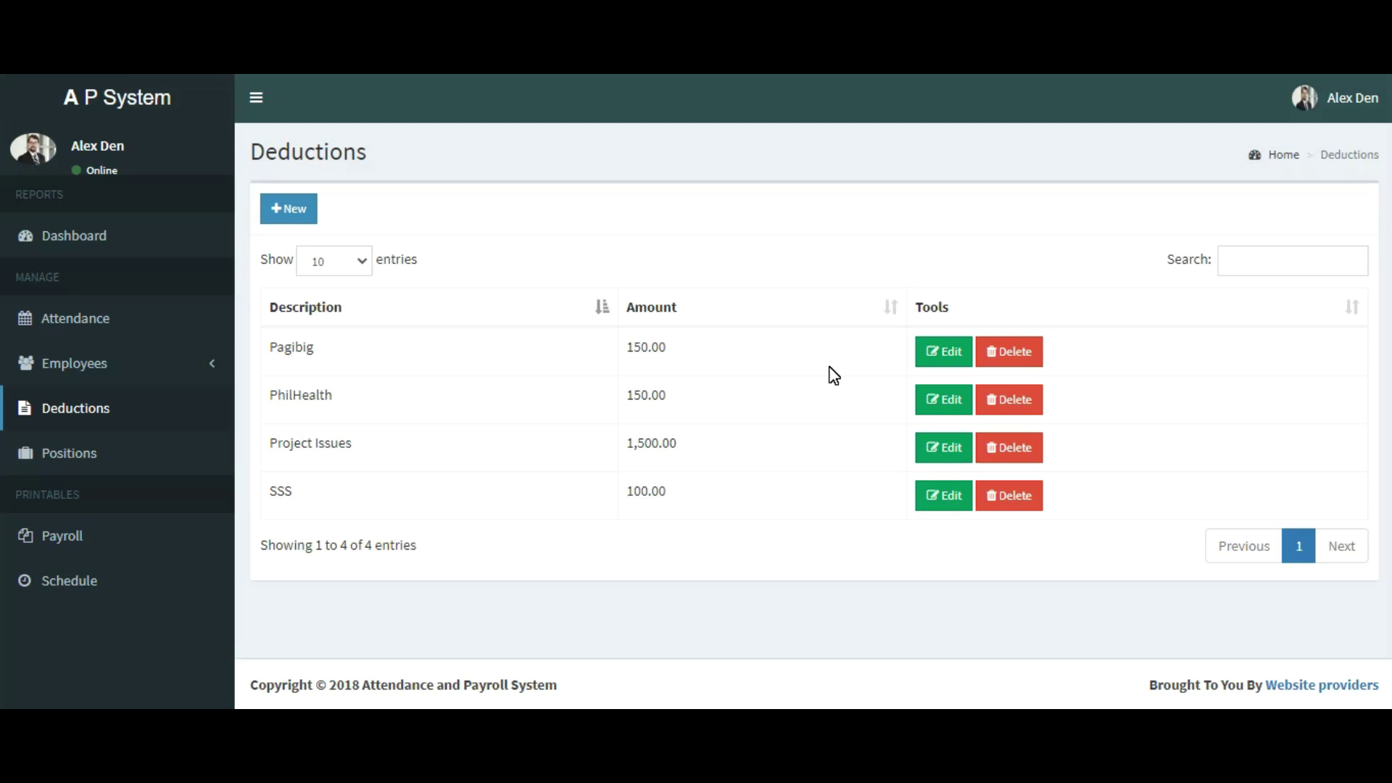
{"action": "left_click", "coordinate": [70, 450]}
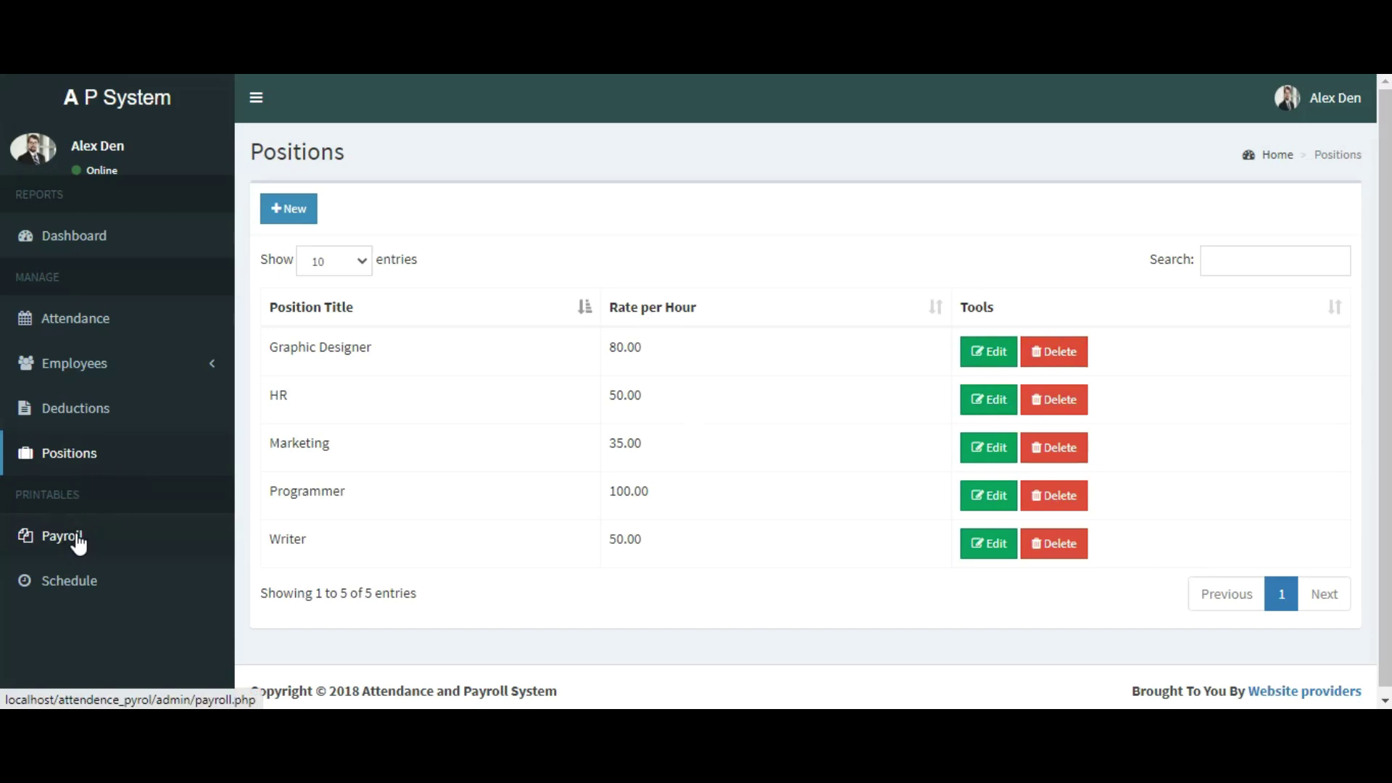
Step: View the empty 05/17/2020 - 06/16/2020 payroll report, then open the printable employee Schedules
{"action": "left_click", "coordinate": [72, 540]}
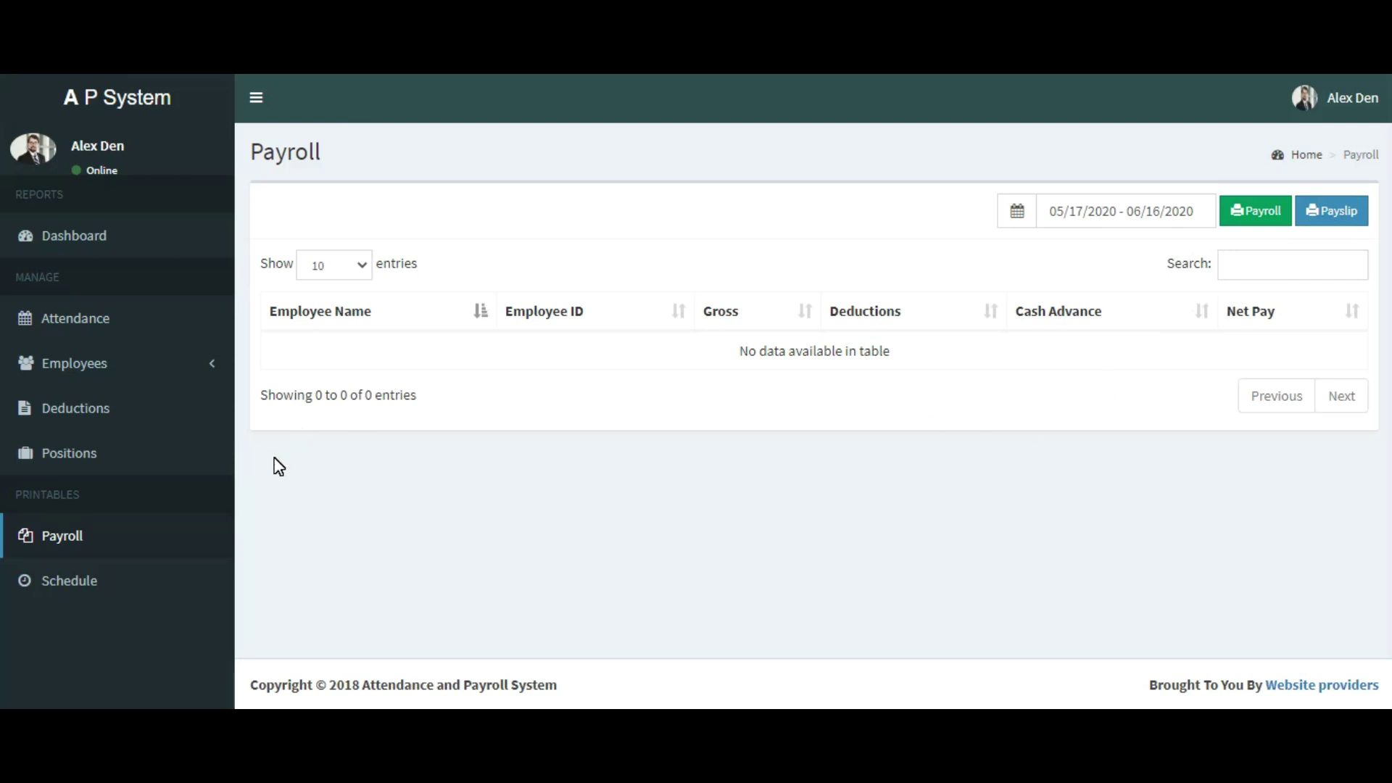
{"action": "left_click", "coordinate": [72, 581]}
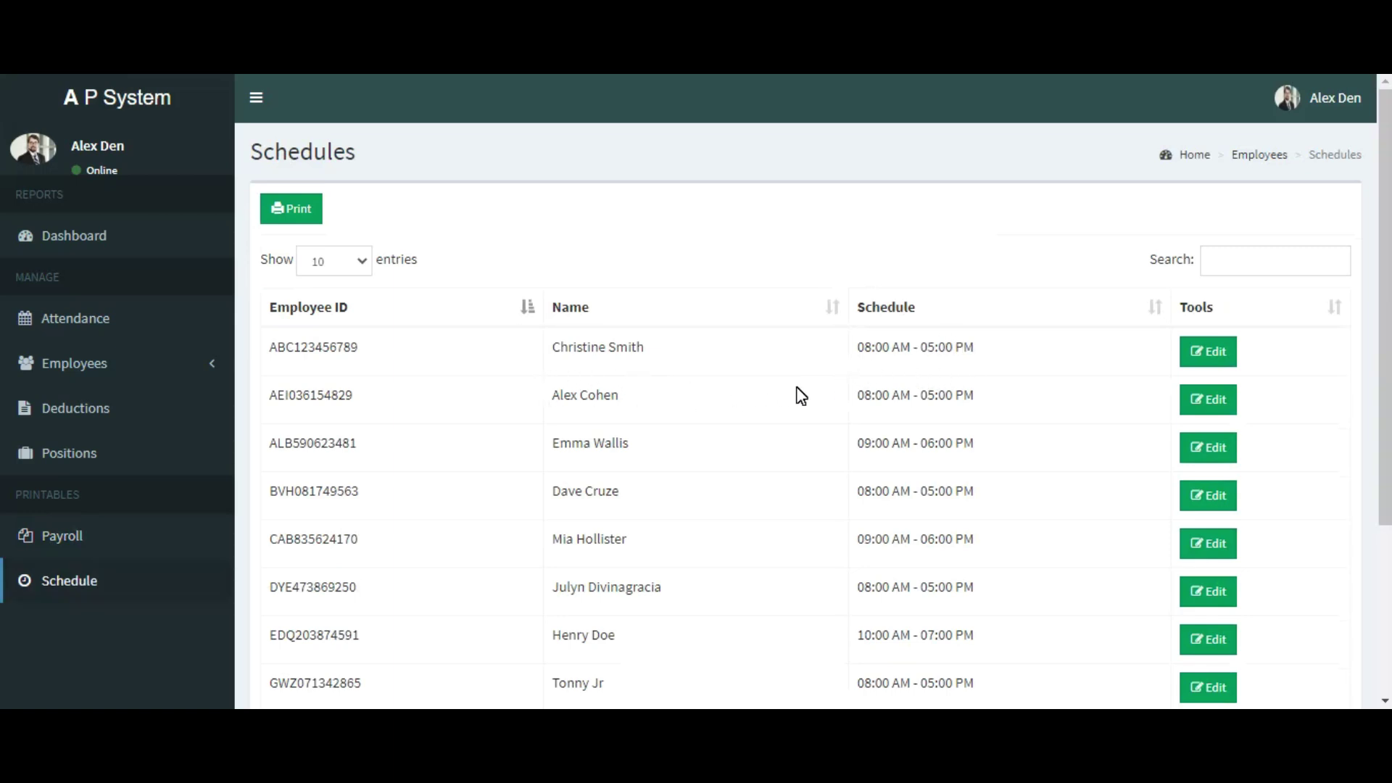
Step: Return to the top of the Schedules page and sign out of the admin account
{"action": "scroll", "coordinate": [847, 397], "scroll_direction": "down", "scroll_amount": 3}
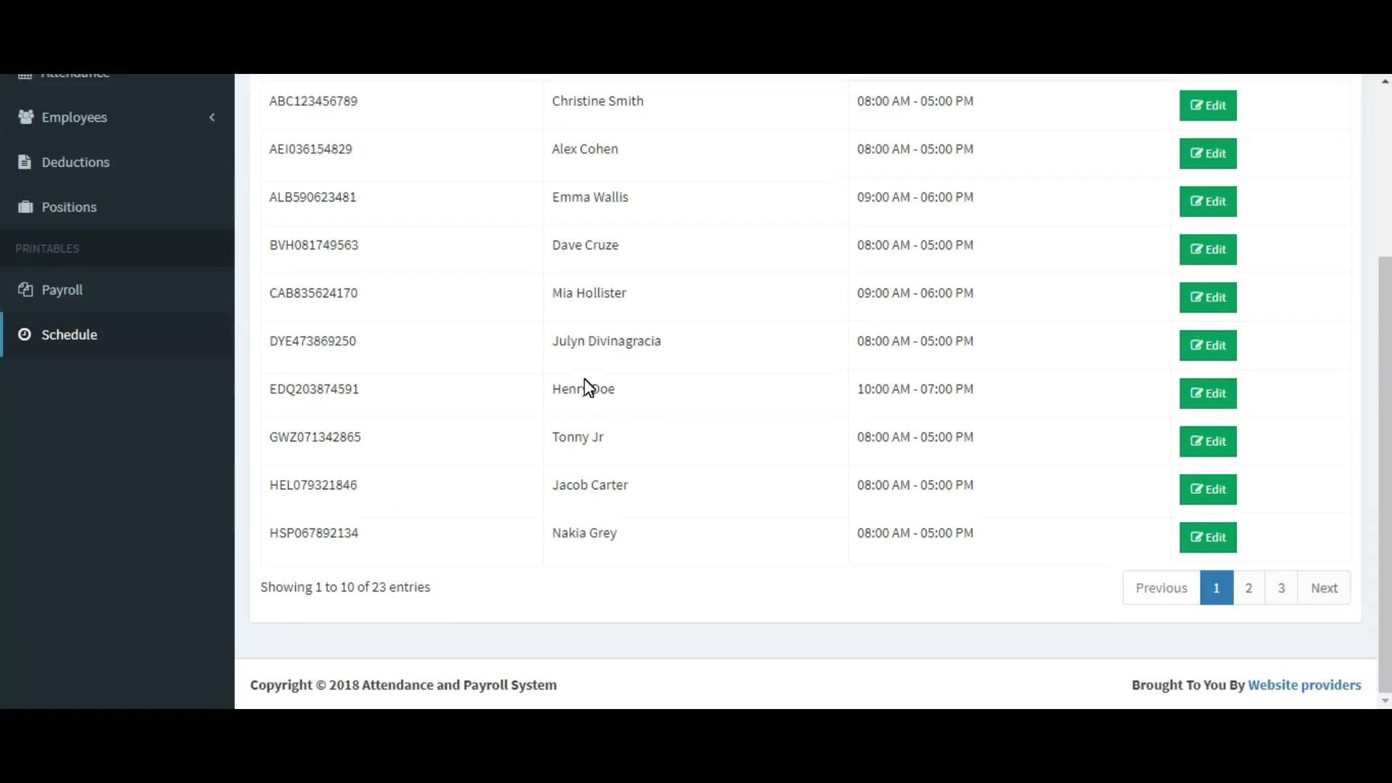
{"action": "scroll", "coordinate": [589, 257], "scroll_direction": "up", "scroll_amount": 1}
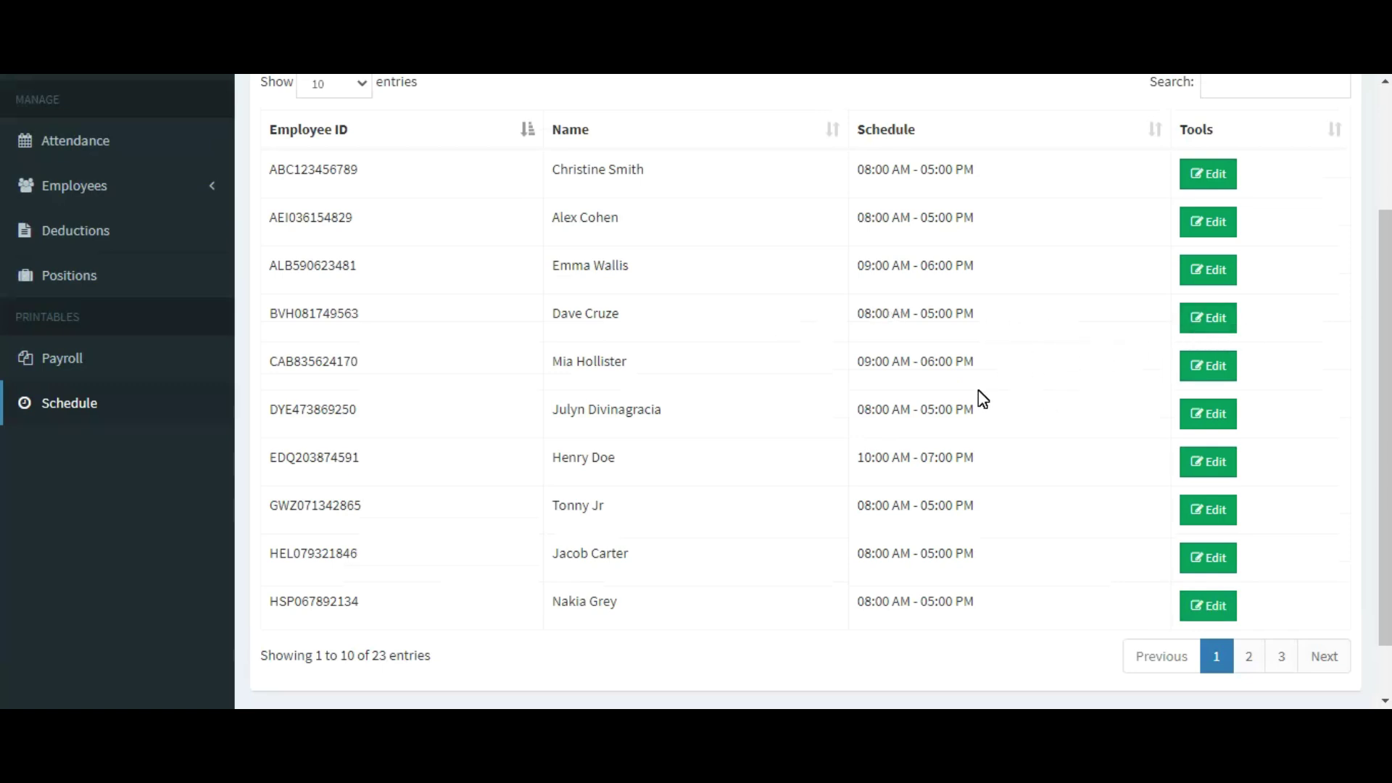
{"action": "scroll", "coordinate": [983, 399], "scroll_direction": "up", "scroll_amount": 1}
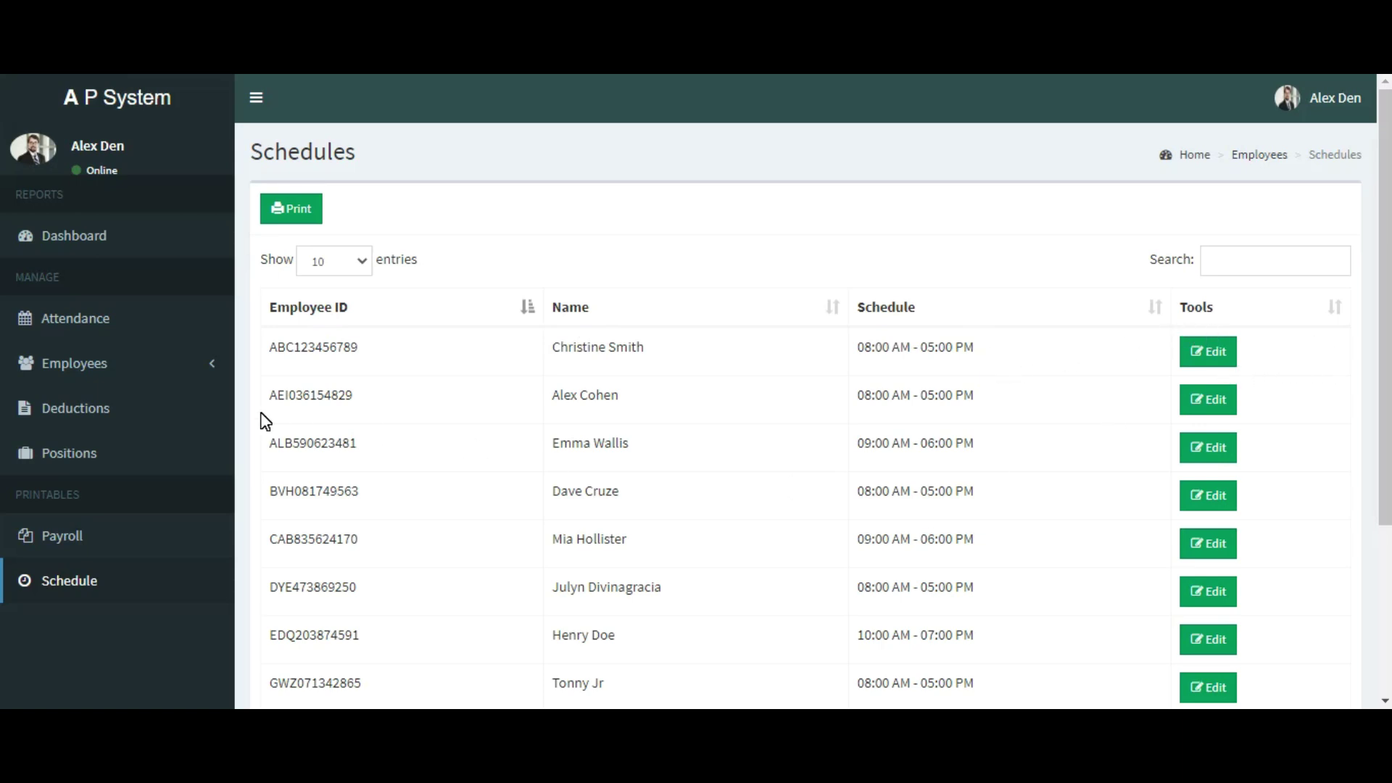
{"action": "scroll", "coordinate": [265, 420], "scroll_direction": "down", "scroll_amount": 3}
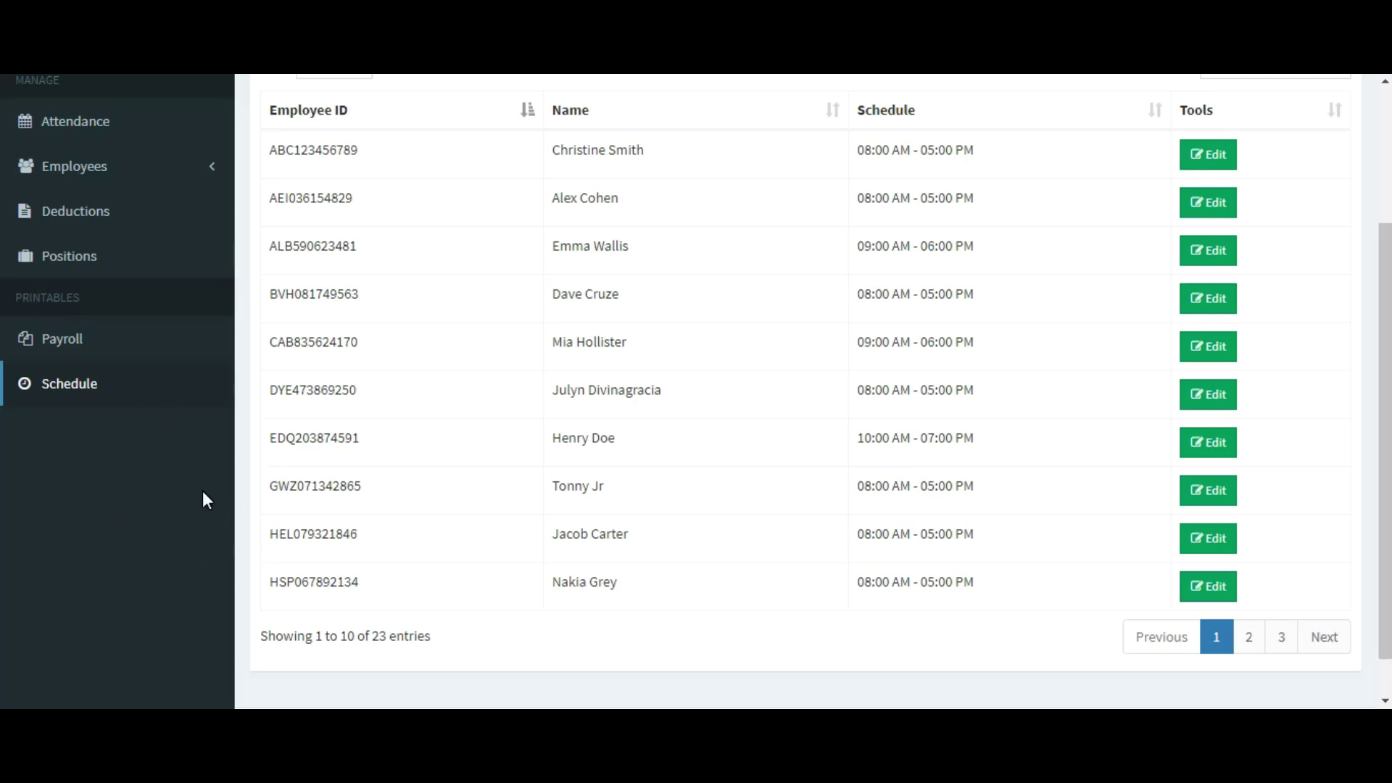
{"action": "scroll", "coordinate": [79, 490], "scroll_direction": "up", "scroll_amount": 3}
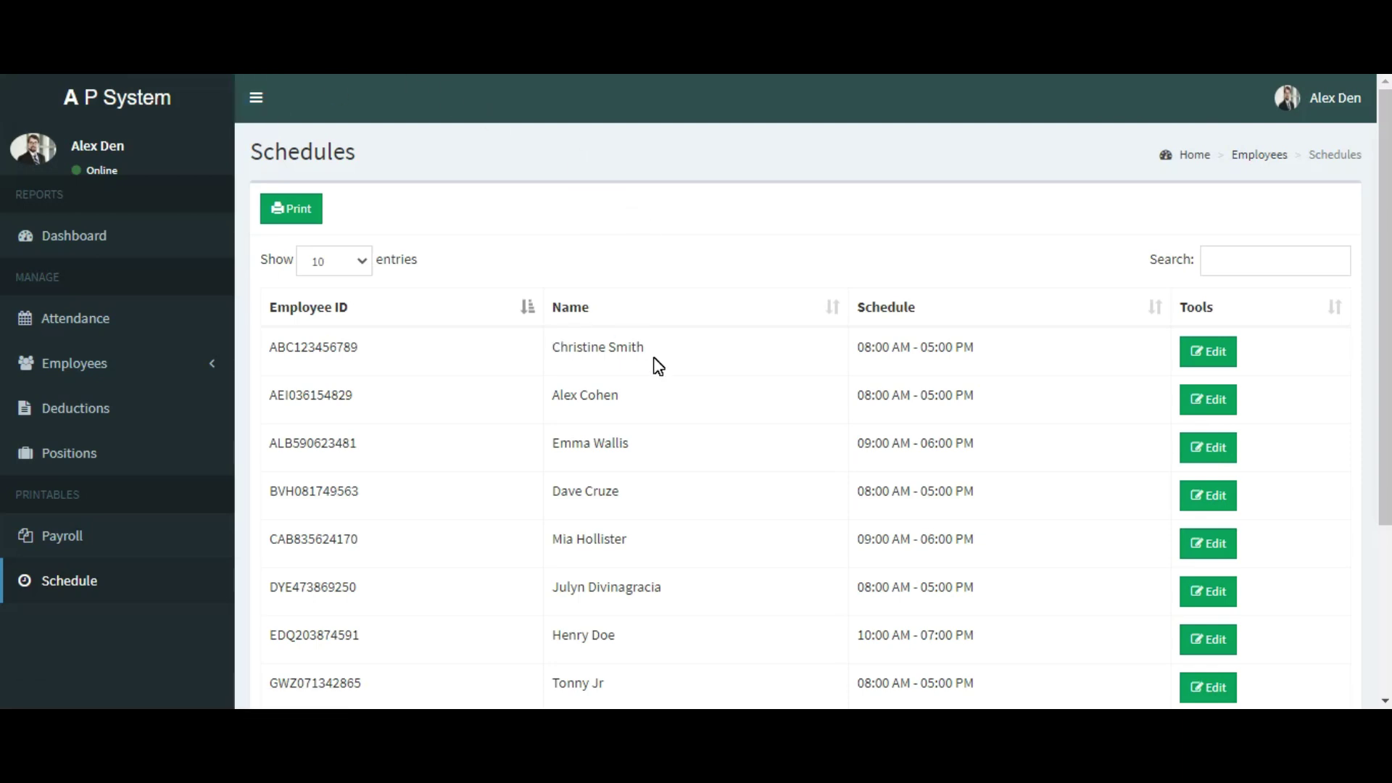
{"action": "scroll", "coordinate": [659, 366], "scroll_direction": "down", "scroll_amount": 3}
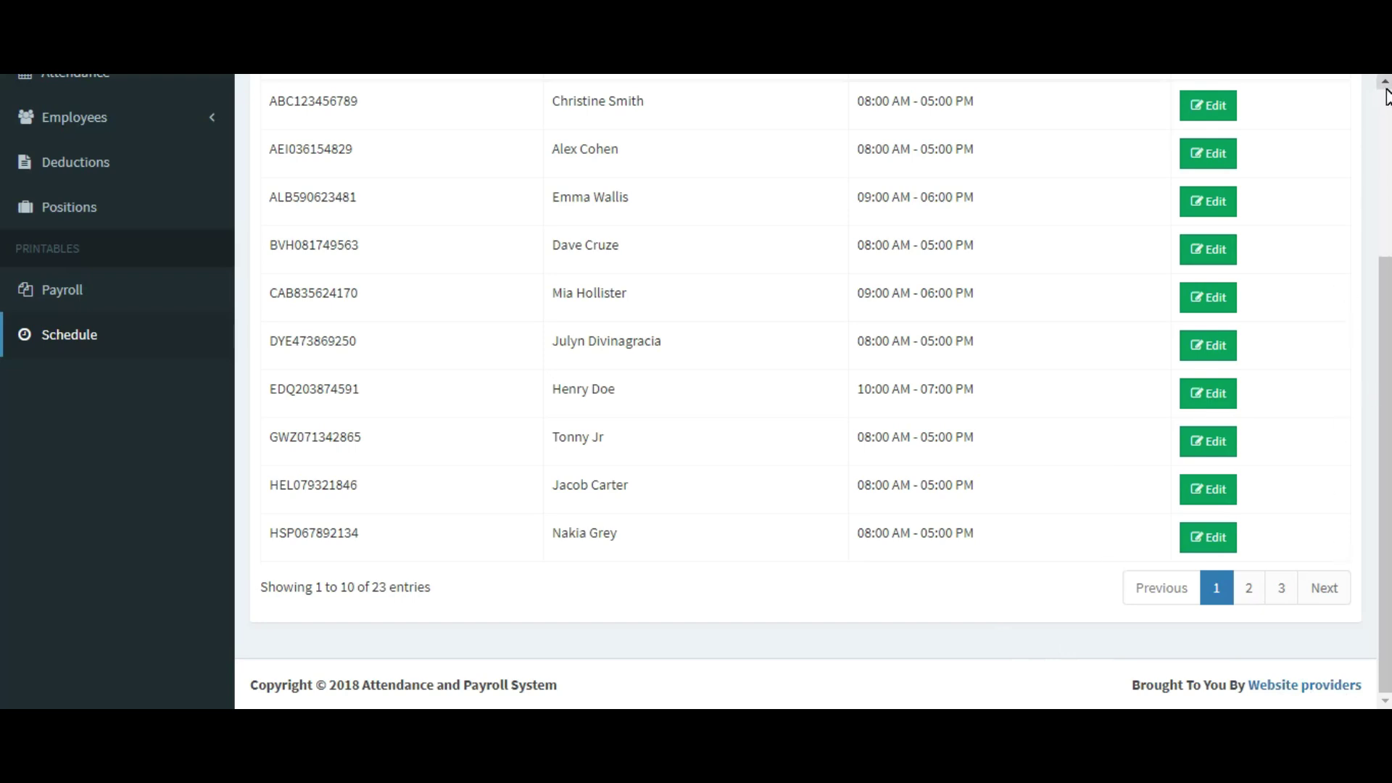
{"action": "left_click", "coordinate": [1386, 93]}
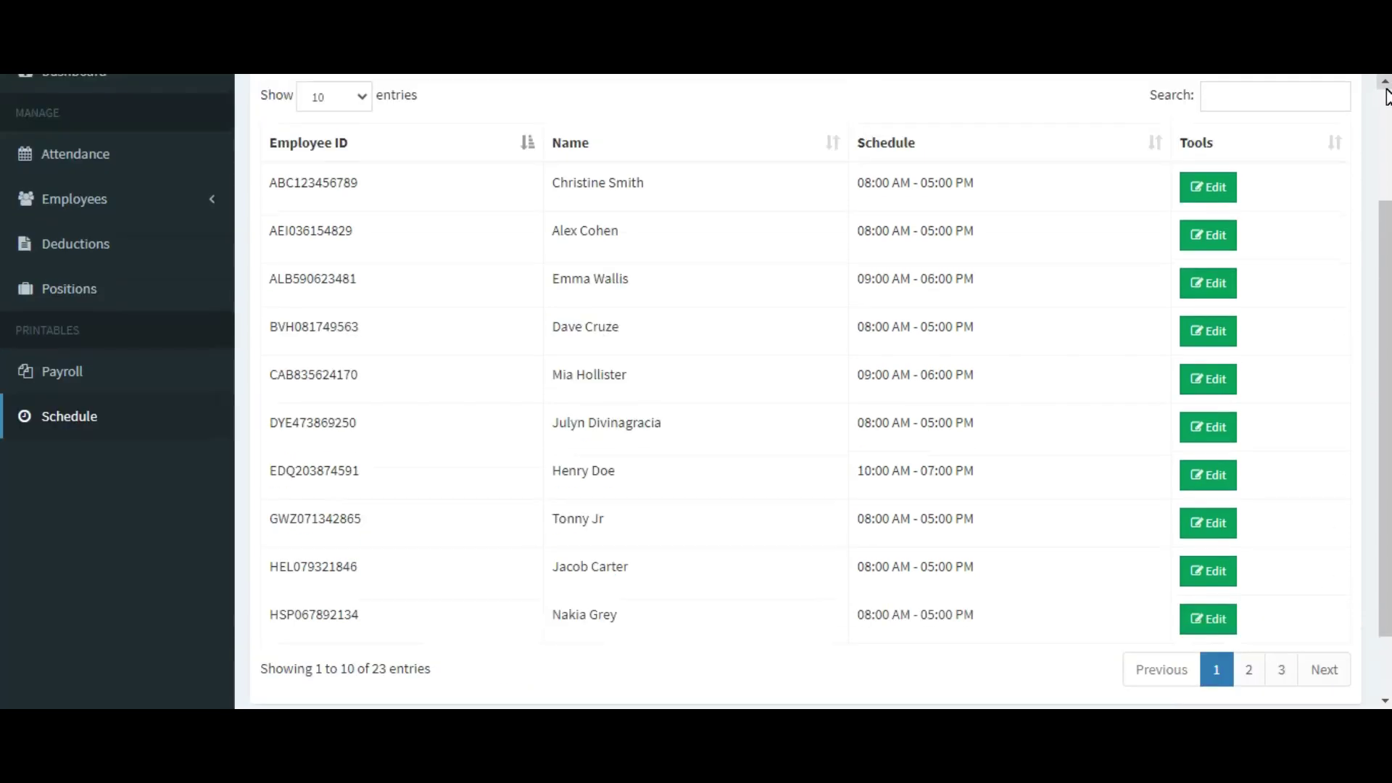
{"action": "left_click", "coordinate": [1386, 93]}
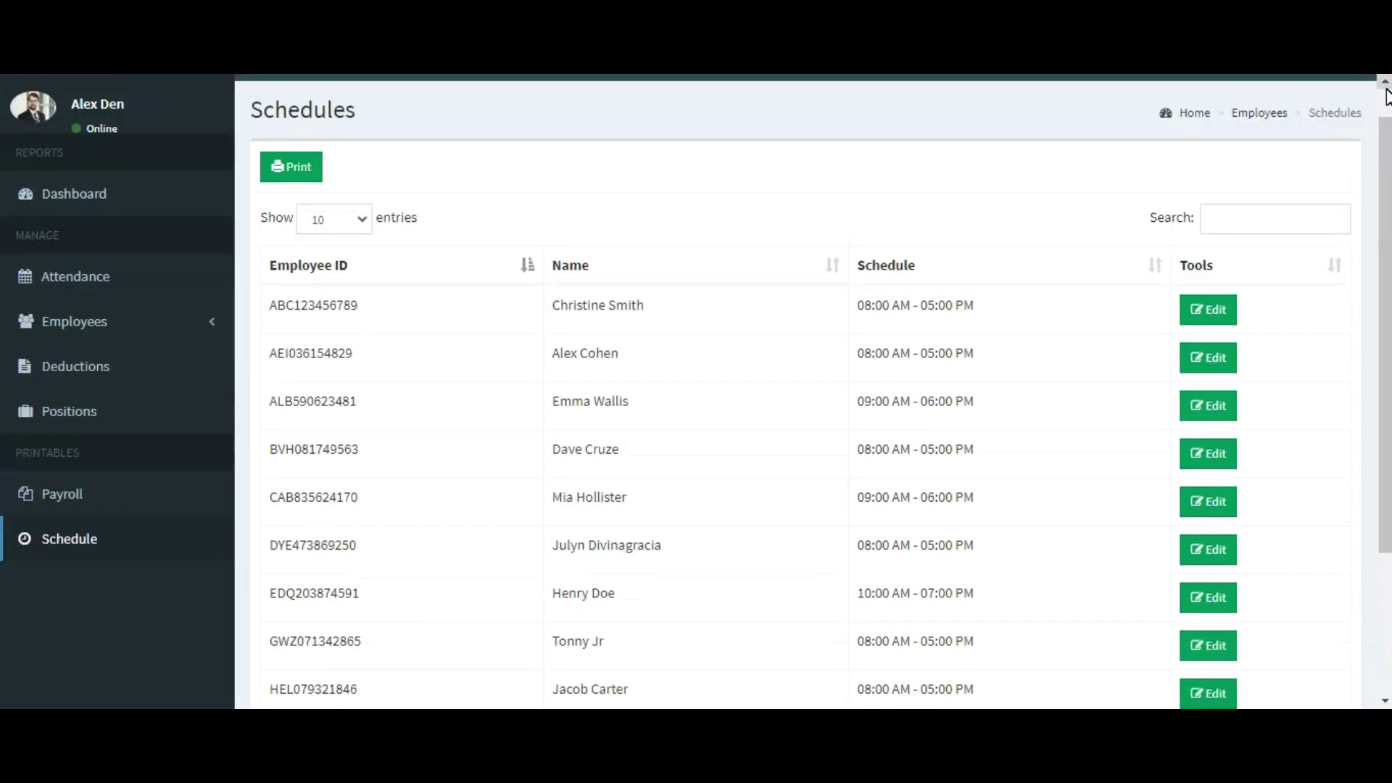
{"action": "left_click", "coordinate": [1385, 93]}
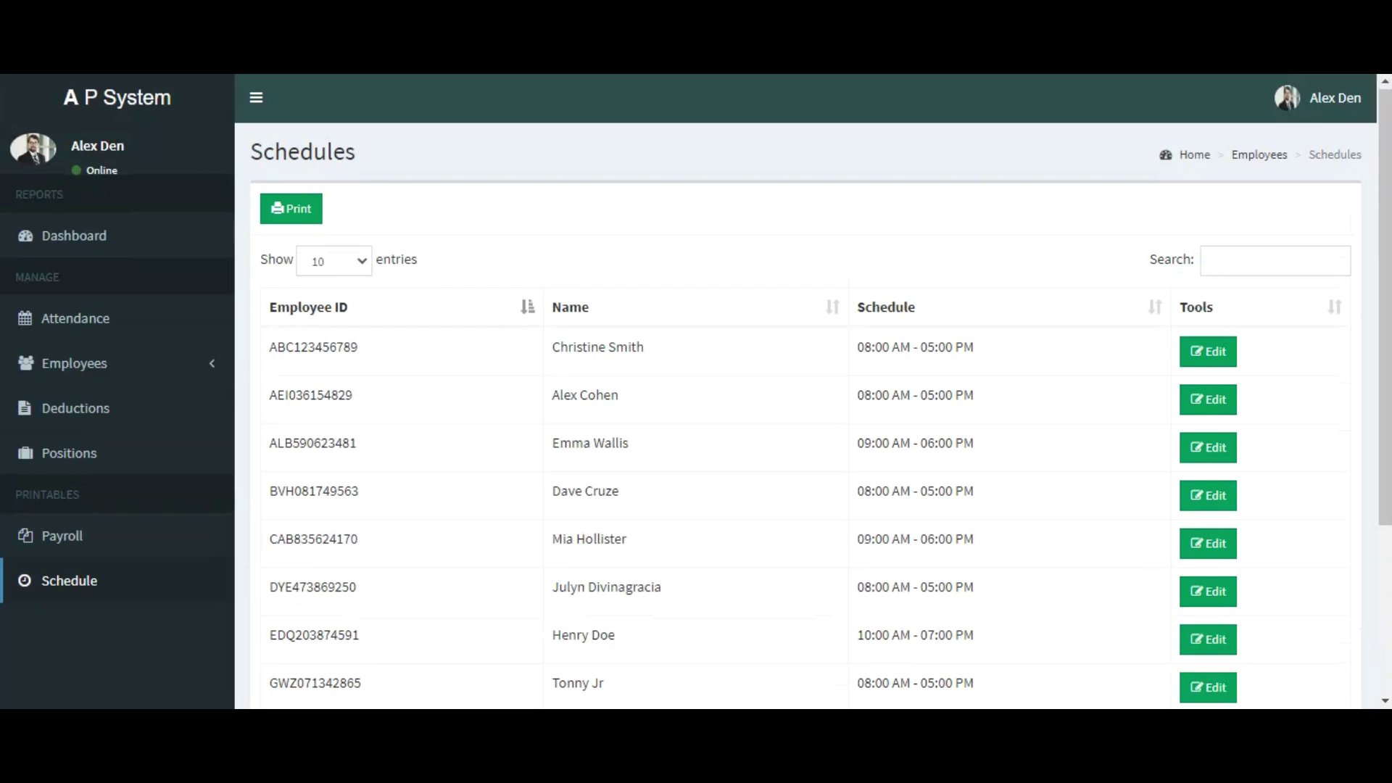
{"action": "left_click", "coordinate": [1339, 108]}
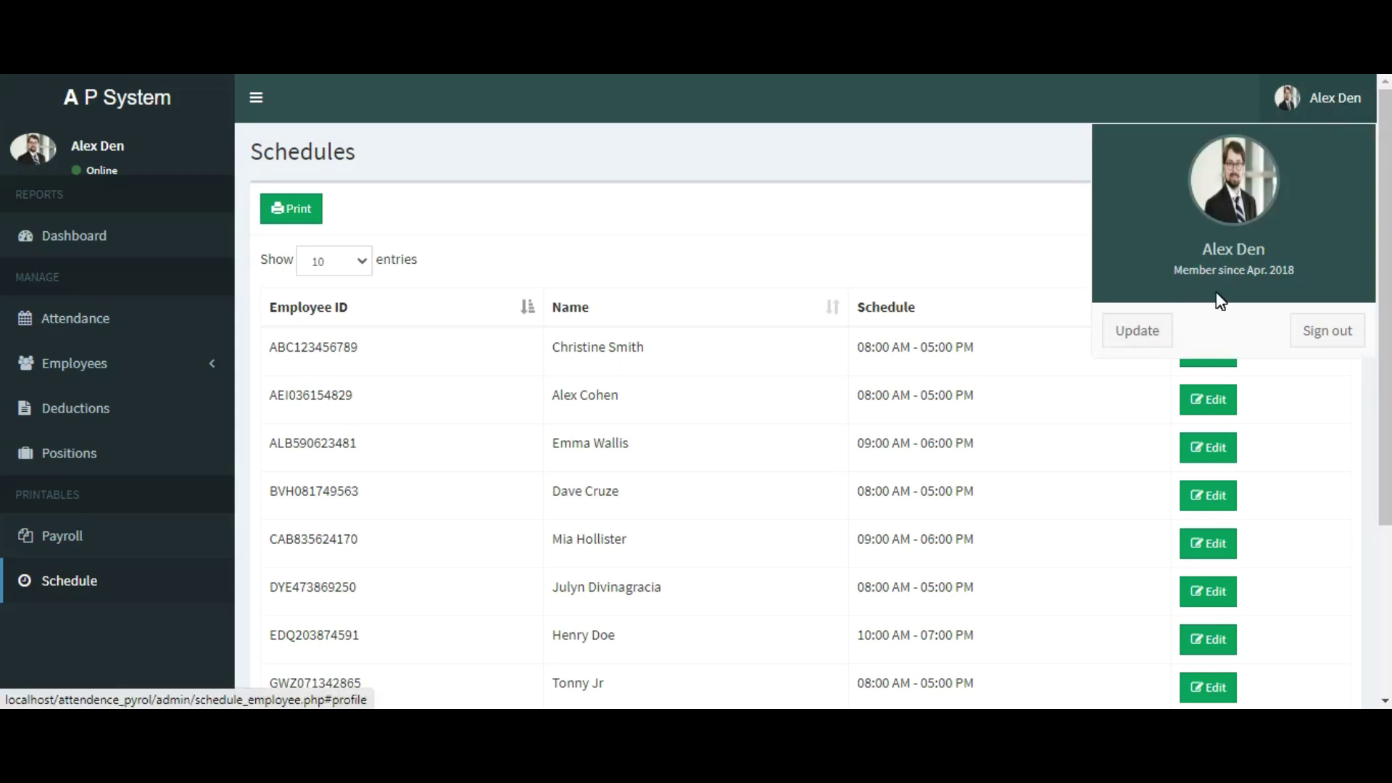
{"action": "left_click", "coordinate": [1336, 338]}
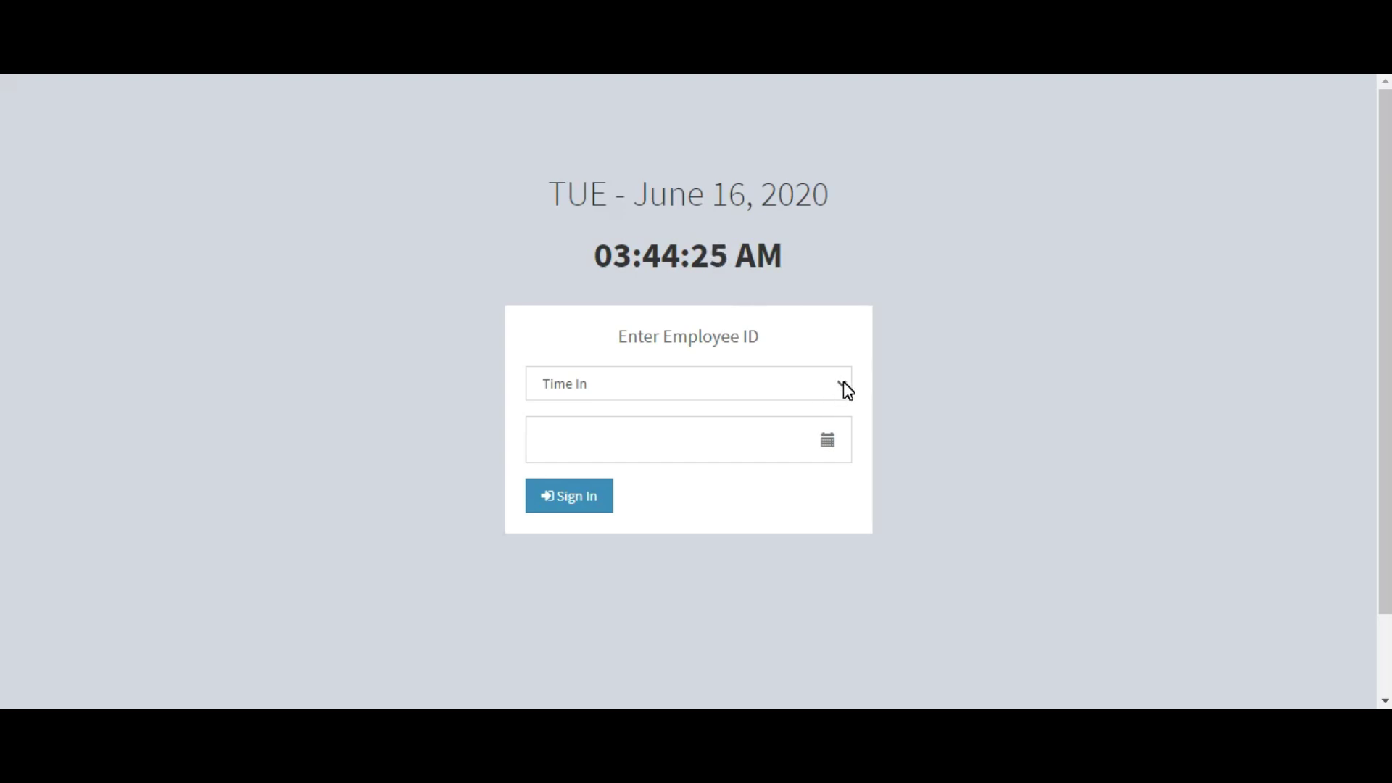
Step: Keep Time In selected as the clock action on the employee time-clock page
{"action": "left_click", "coordinate": [773, 381]}
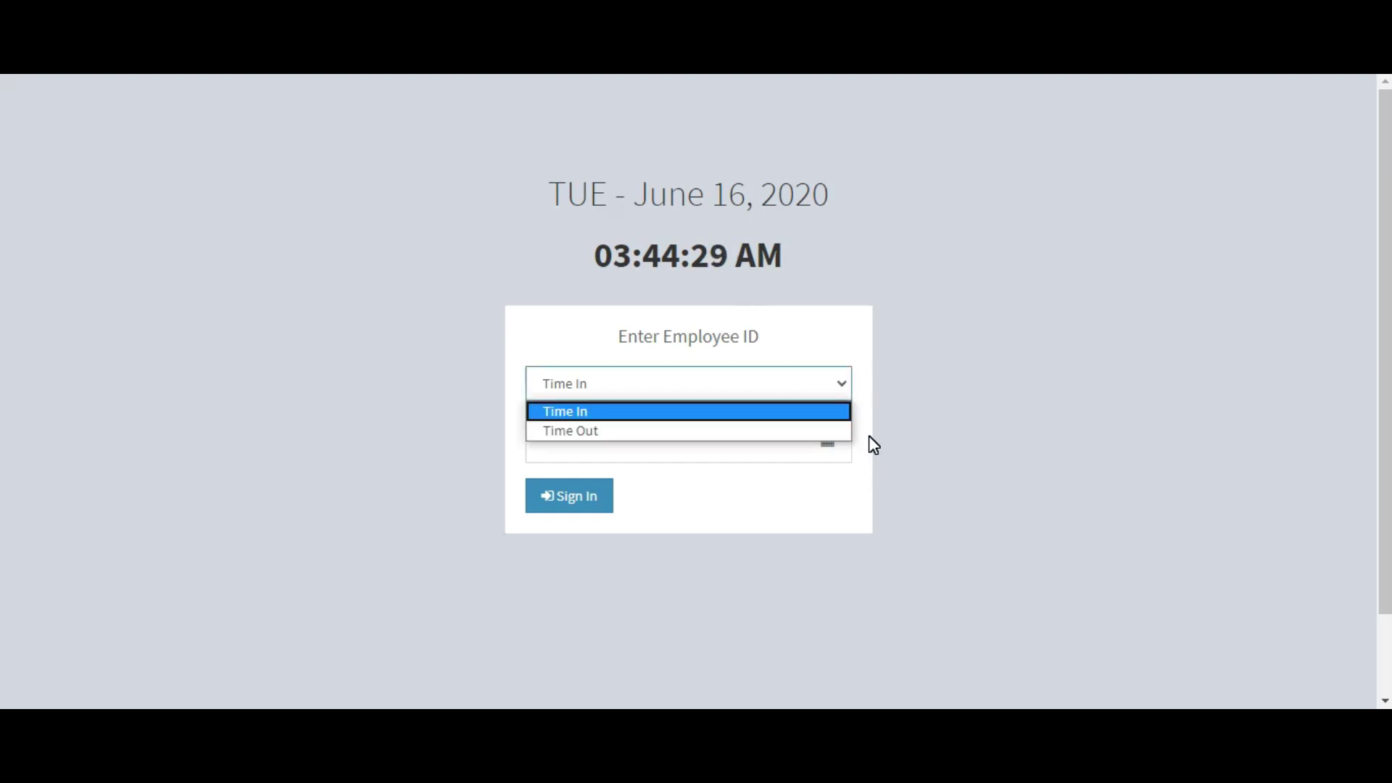
{"action": "left_click", "coordinate": [720, 419]}
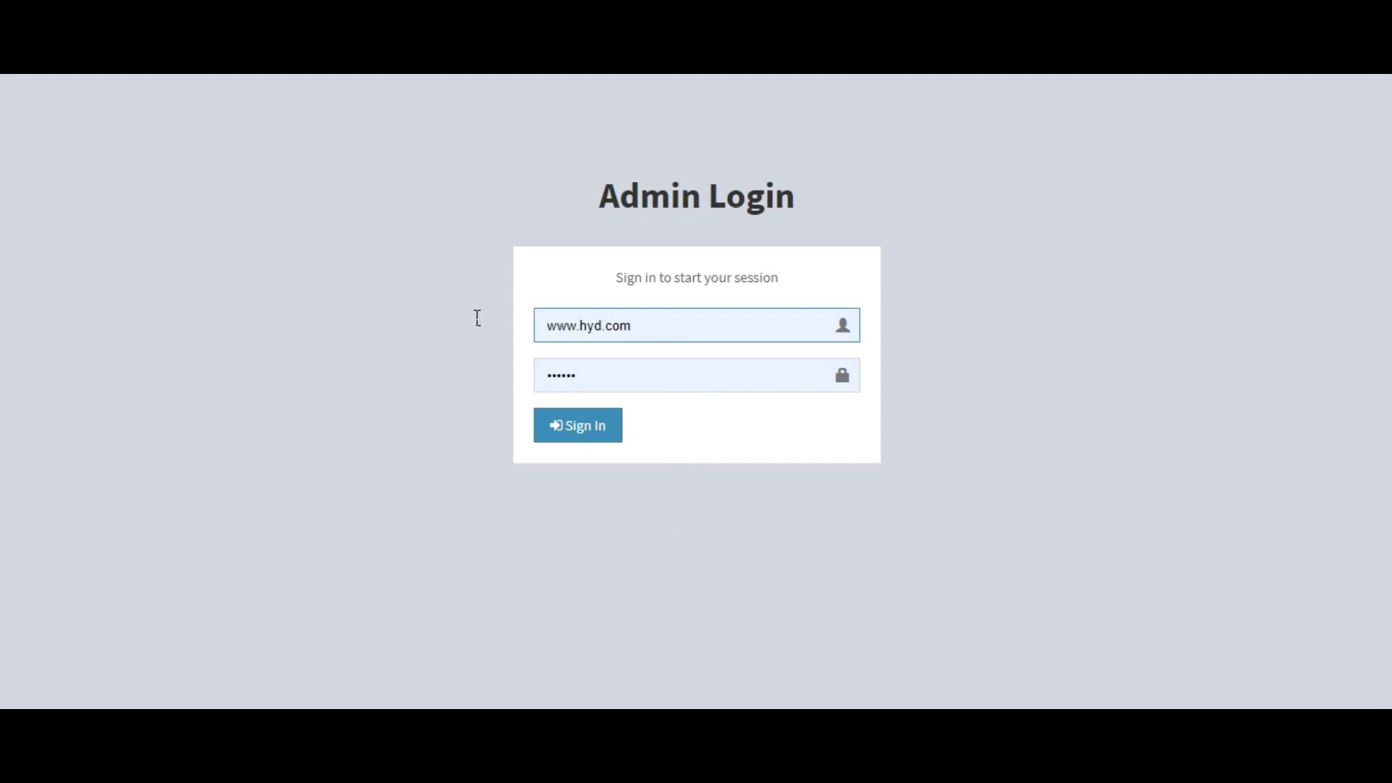
Step: Replace the wrong autofilled username with 'admin', enter the admin password and sign in
{"action": "left_click", "coordinate": [797, 320]}
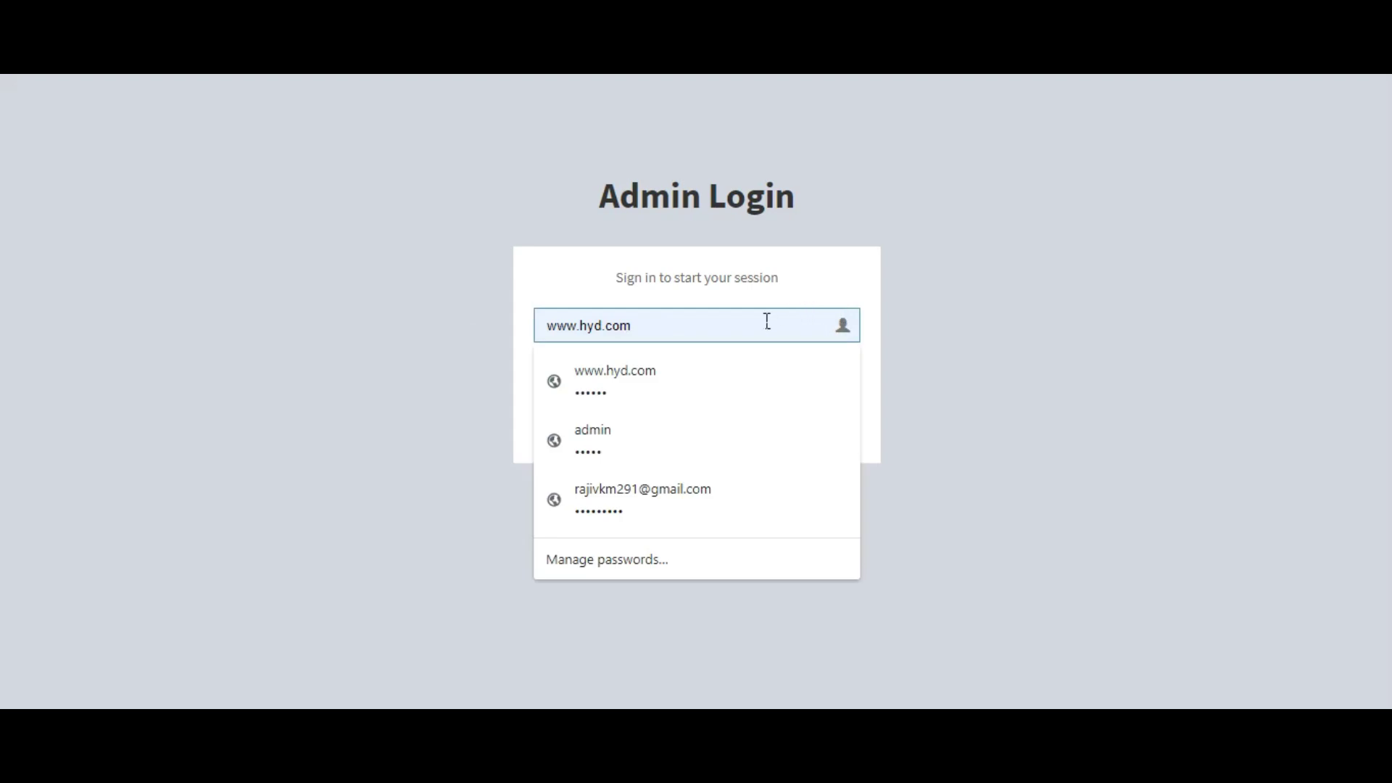
{"action": "double_click", "coordinate": [670, 331]}
{"action": "key", "text": "End"}
{"action": "key", "text": "shift+Left"}
{"action": "key", "text": "shift+Left"}
{"action": "key", "text": "shift+Left"}
{"action": "key", "text": "BackSpace"}
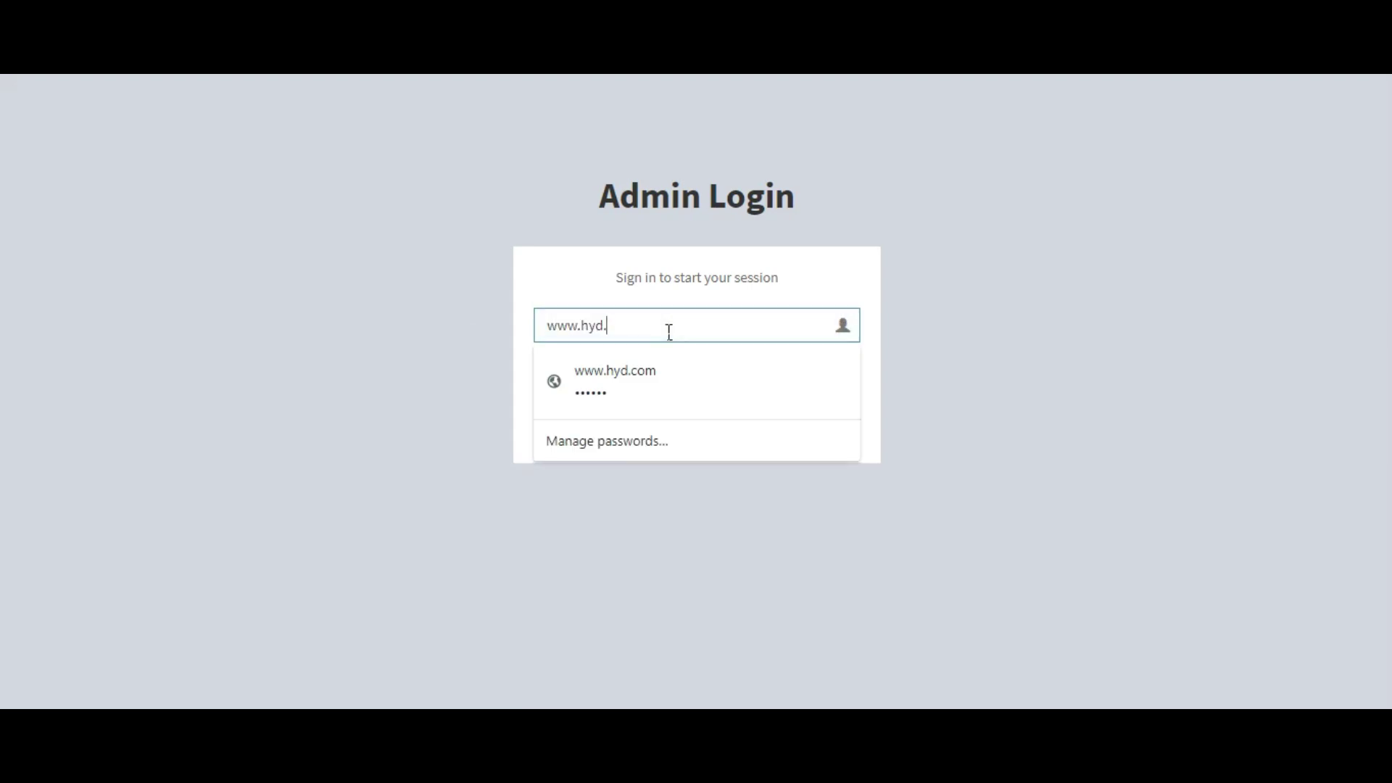
{"action": "key", "text": "BackSpace"}
{"action": "key", "text": "BackSpace"}
{"action": "key", "text": "BackSpace"}
{"action": "key", "text": "BackSpace"}
{"action": "key", "text": "BackSpace"}
{"action": "key", "text": "BackSpace"}
{"action": "key", "text": "BackSpace"}
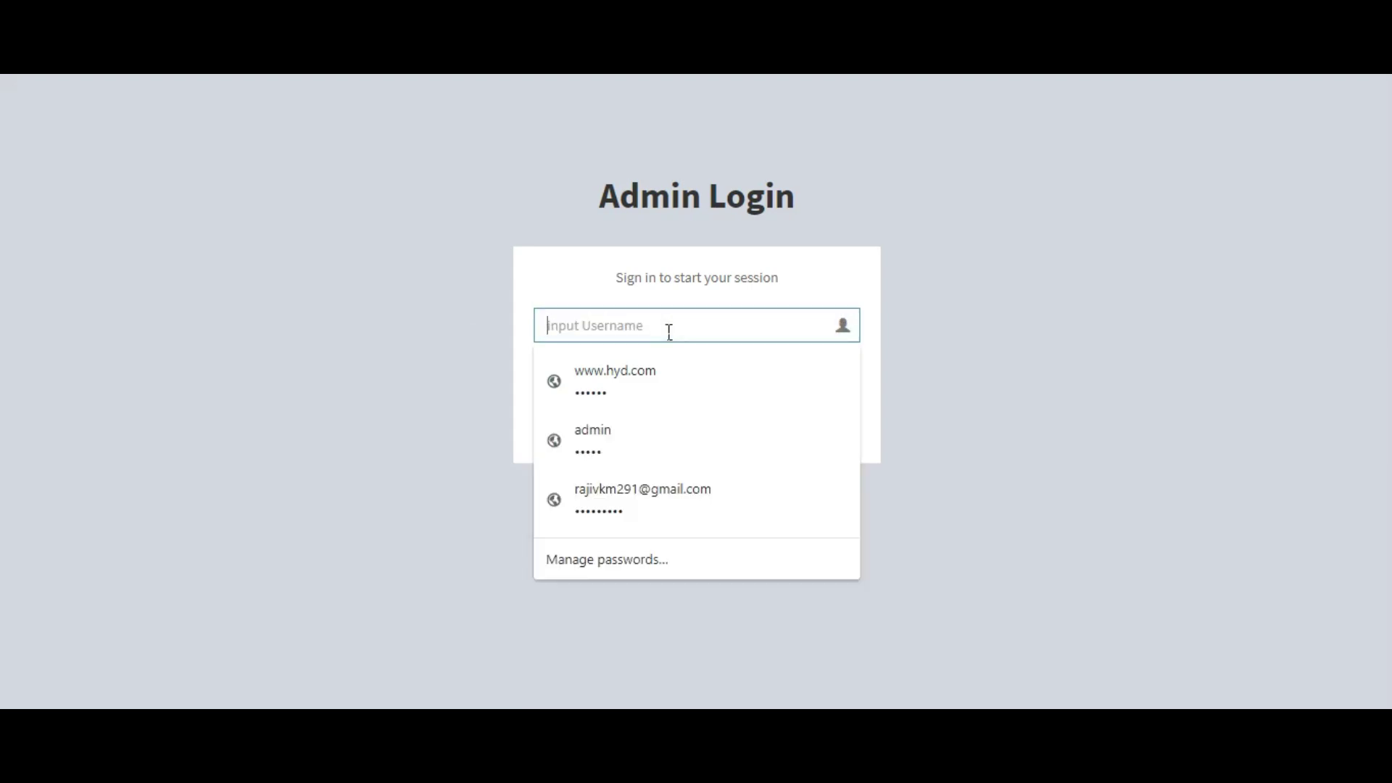
{"action": "type", "text": "admin"}
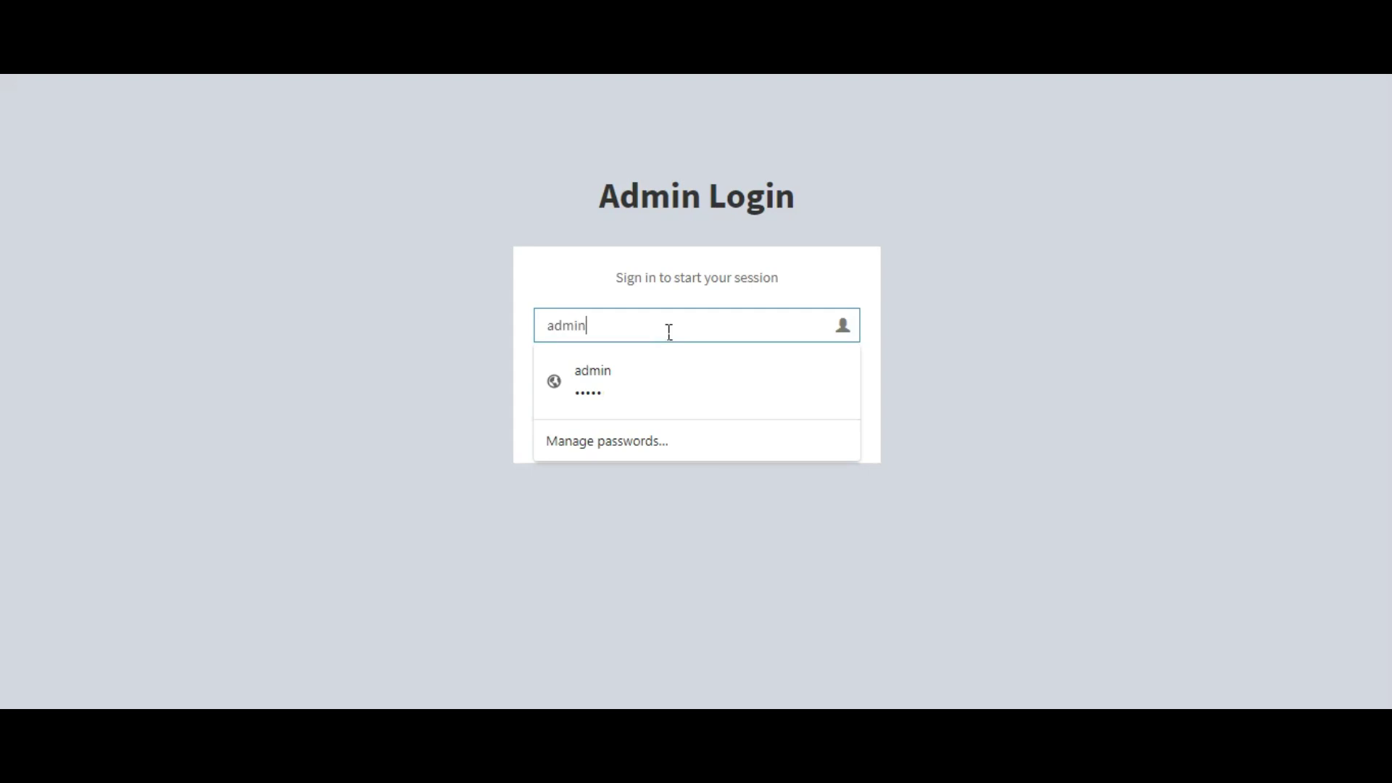
{"action": "key", "text": "Tab"}
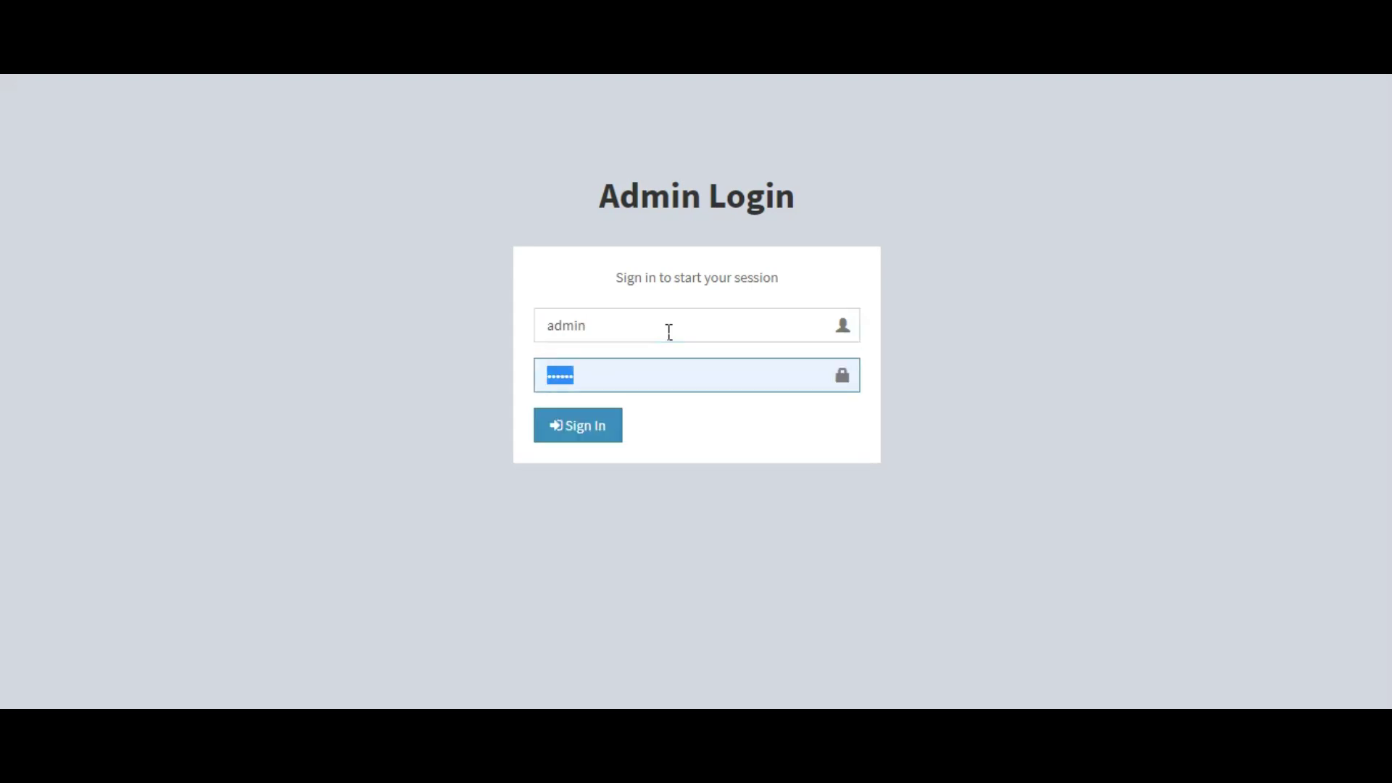
{"action": "type", "text": "********"}
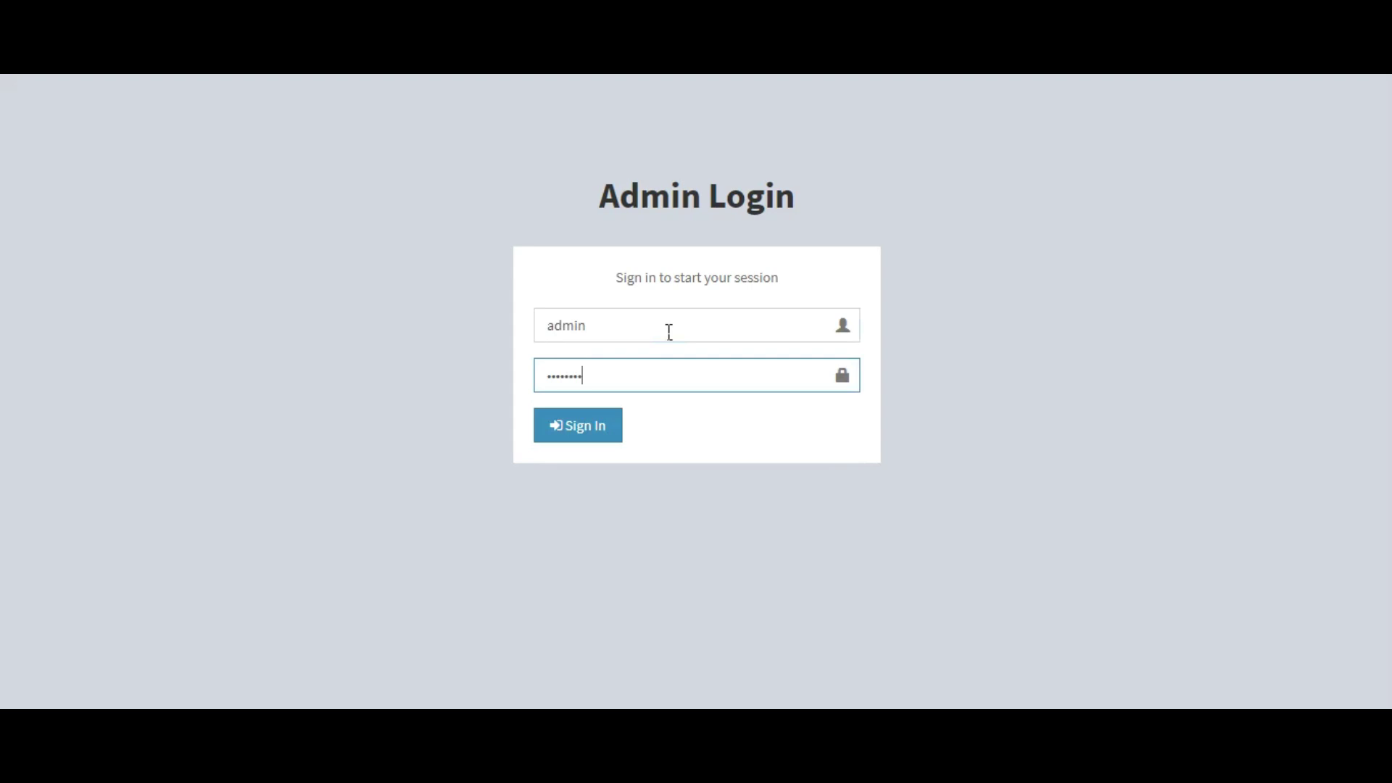
{"action": "key", "text": "Return"}
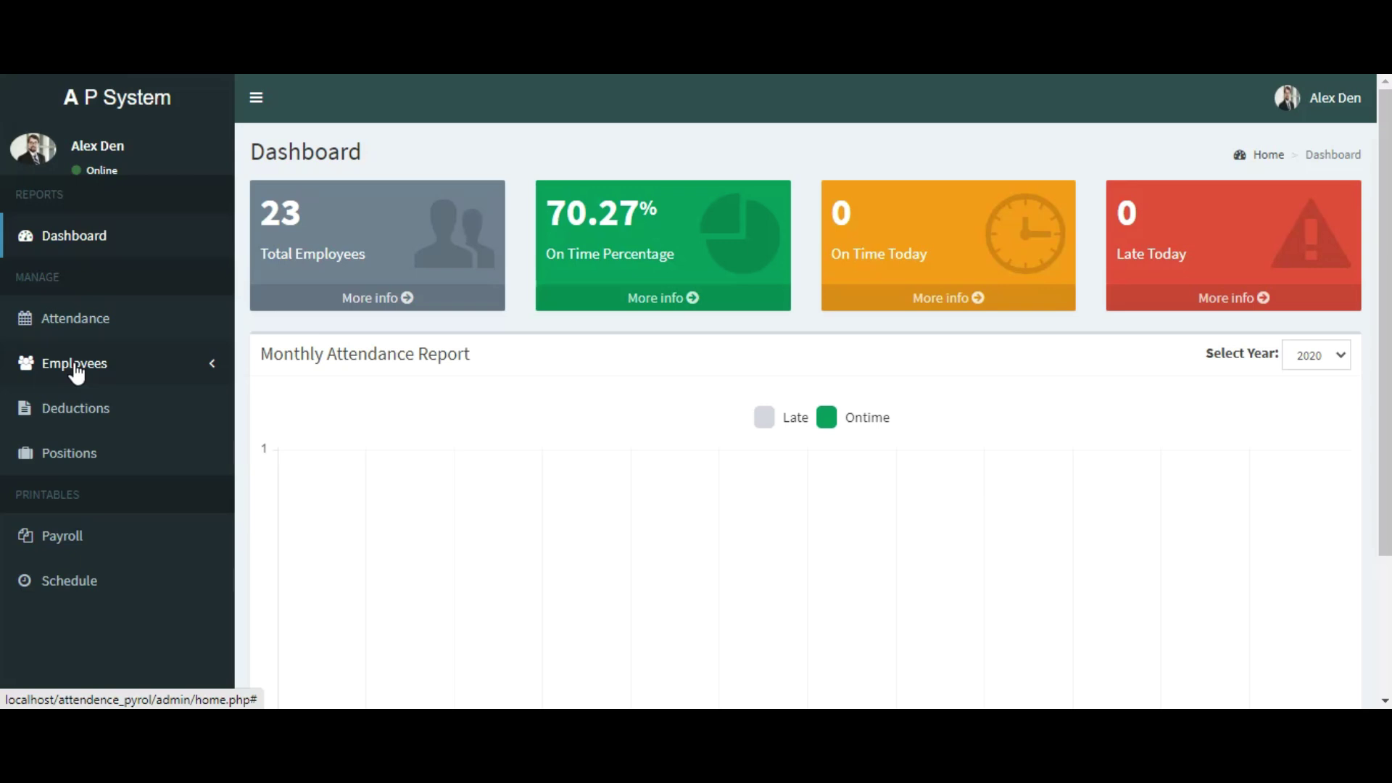
Step: Copy the second employee's ID from Employees > Employee List and switch to the time-clock tab
{"action": "left_click", "coordinate": [204, 369]}
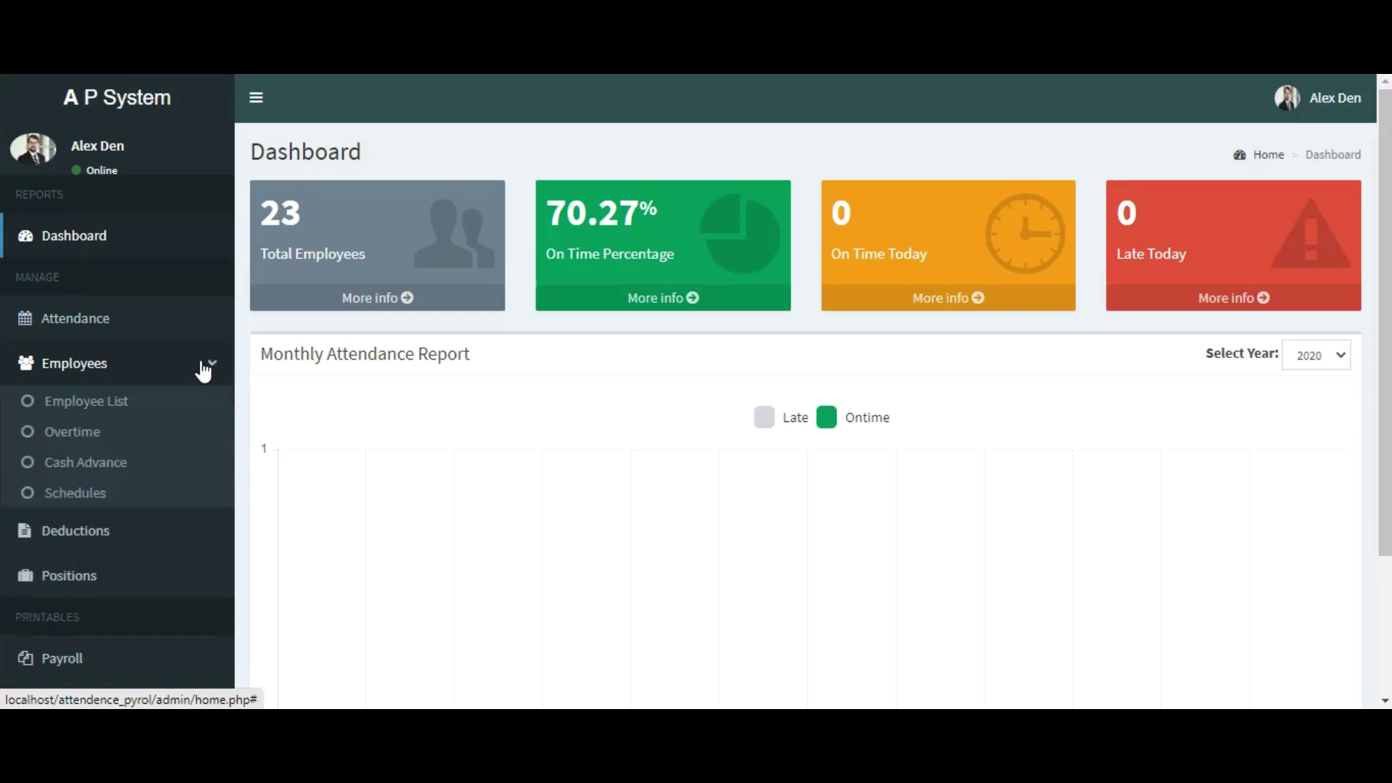
{"action": "left_click", "coordinate": [172, 401]}
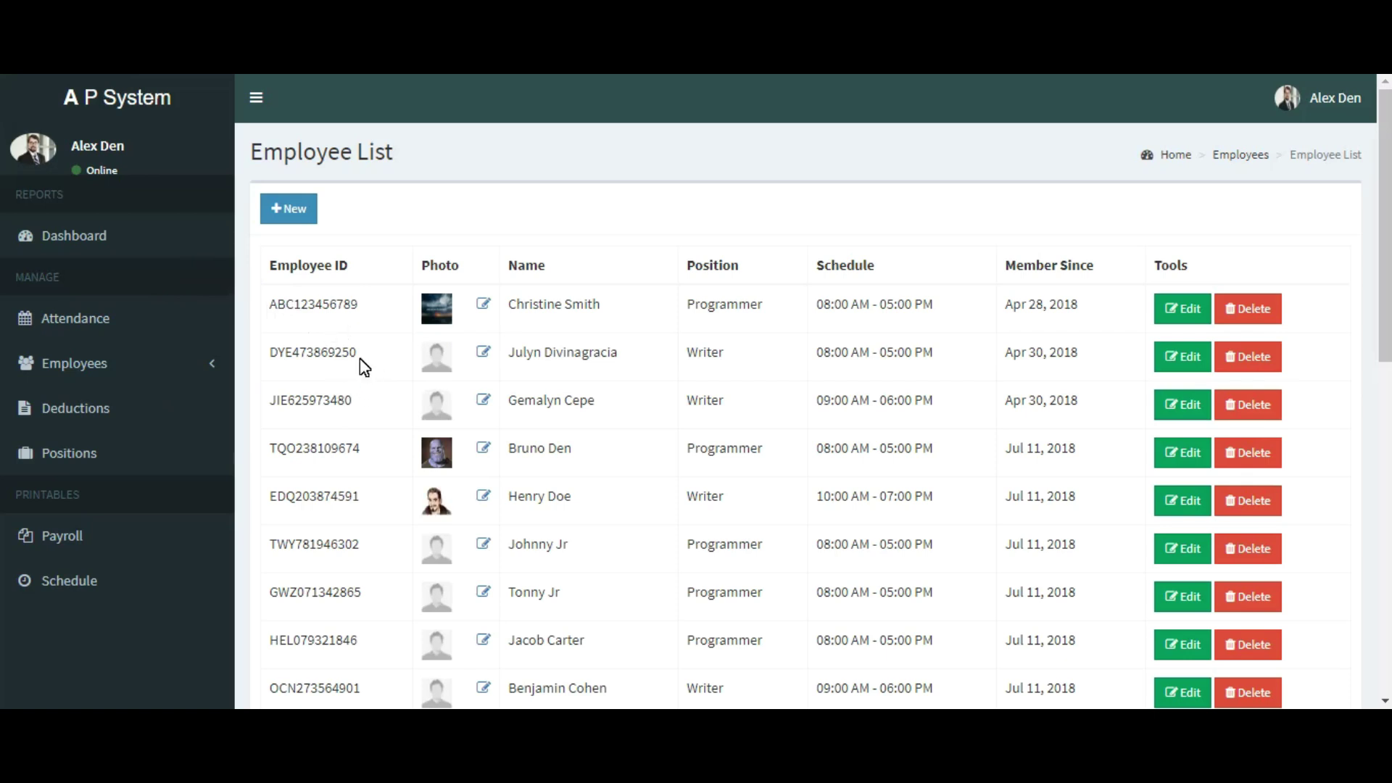
{"action": "left_click_drag", "start_coordinate": [354, 395], "coordinate": [279, 408]}
{"action": "key", "text": "ctrl+c"}
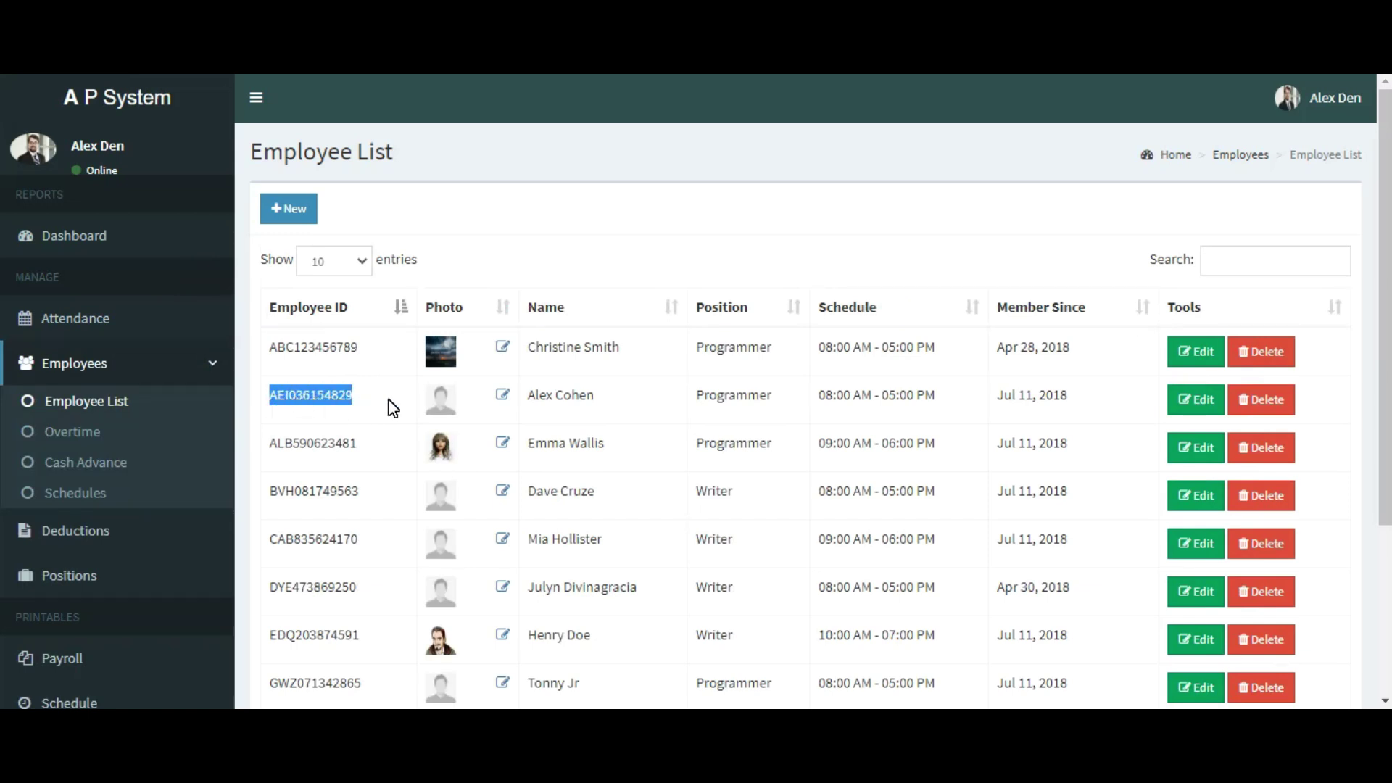
{"action": "key", "text": "ctrl+Tab"}
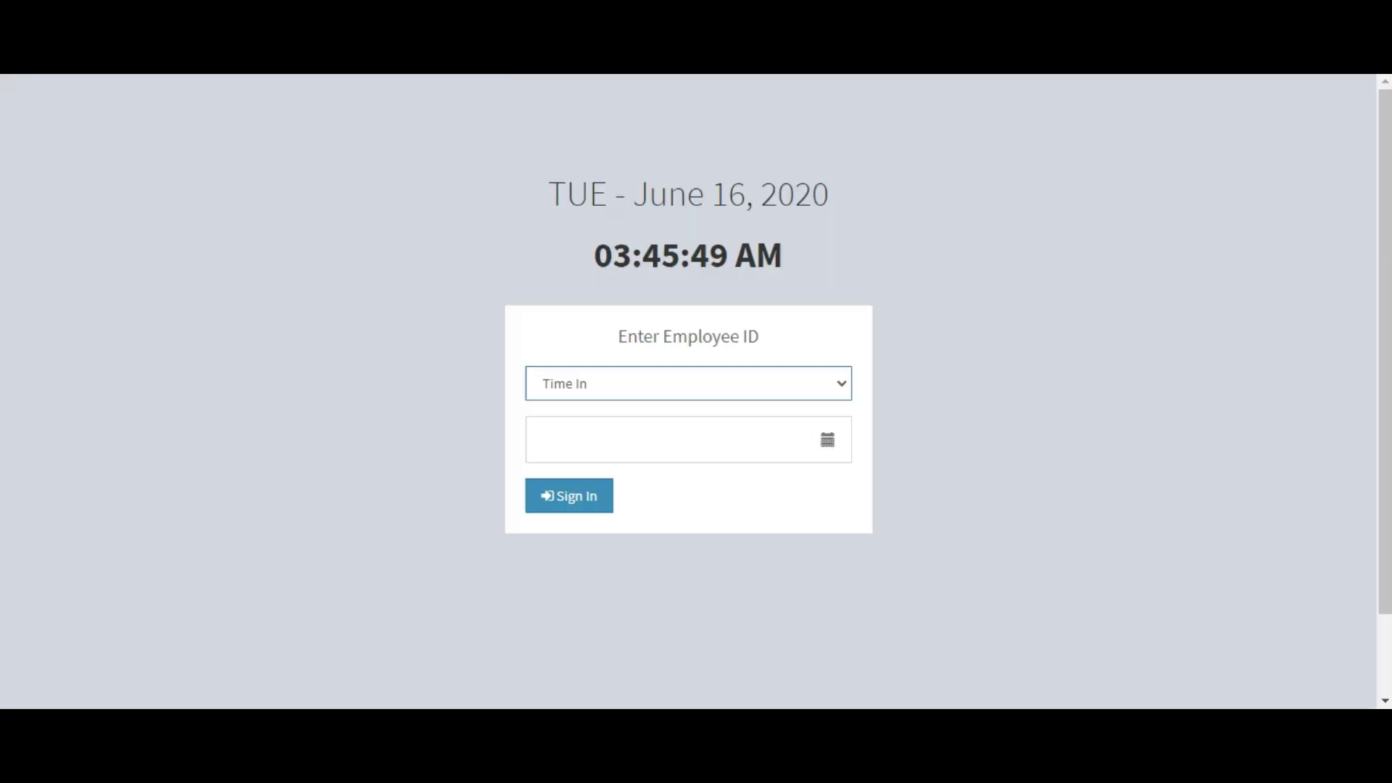
Step: Paste the copied employee ID, sign in with Time In, and return to the admin tab
{"action": "left_click", "coordinate": [580, 457]}
{"action": "key", "text": "ctrl+v"}
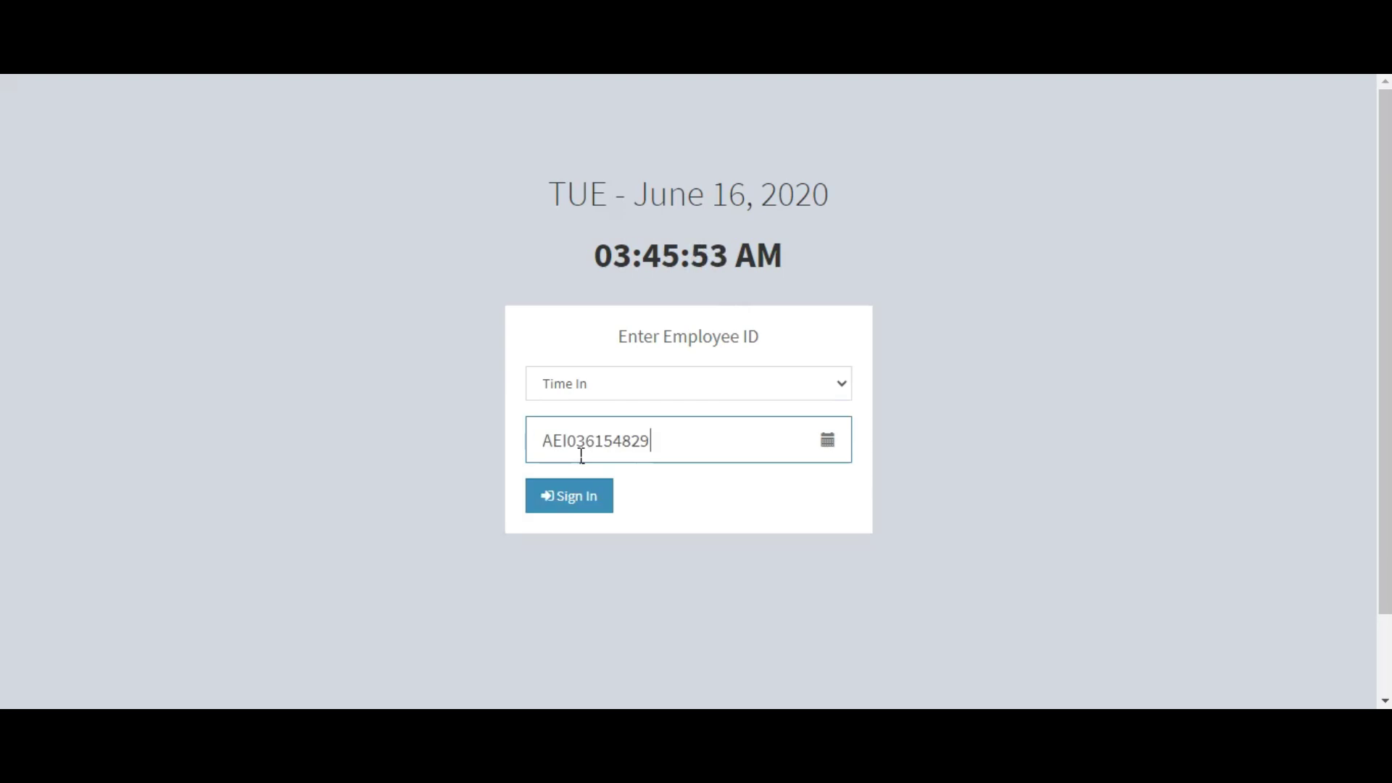
{"action": "left_click", "coordinate": [579, 506]}
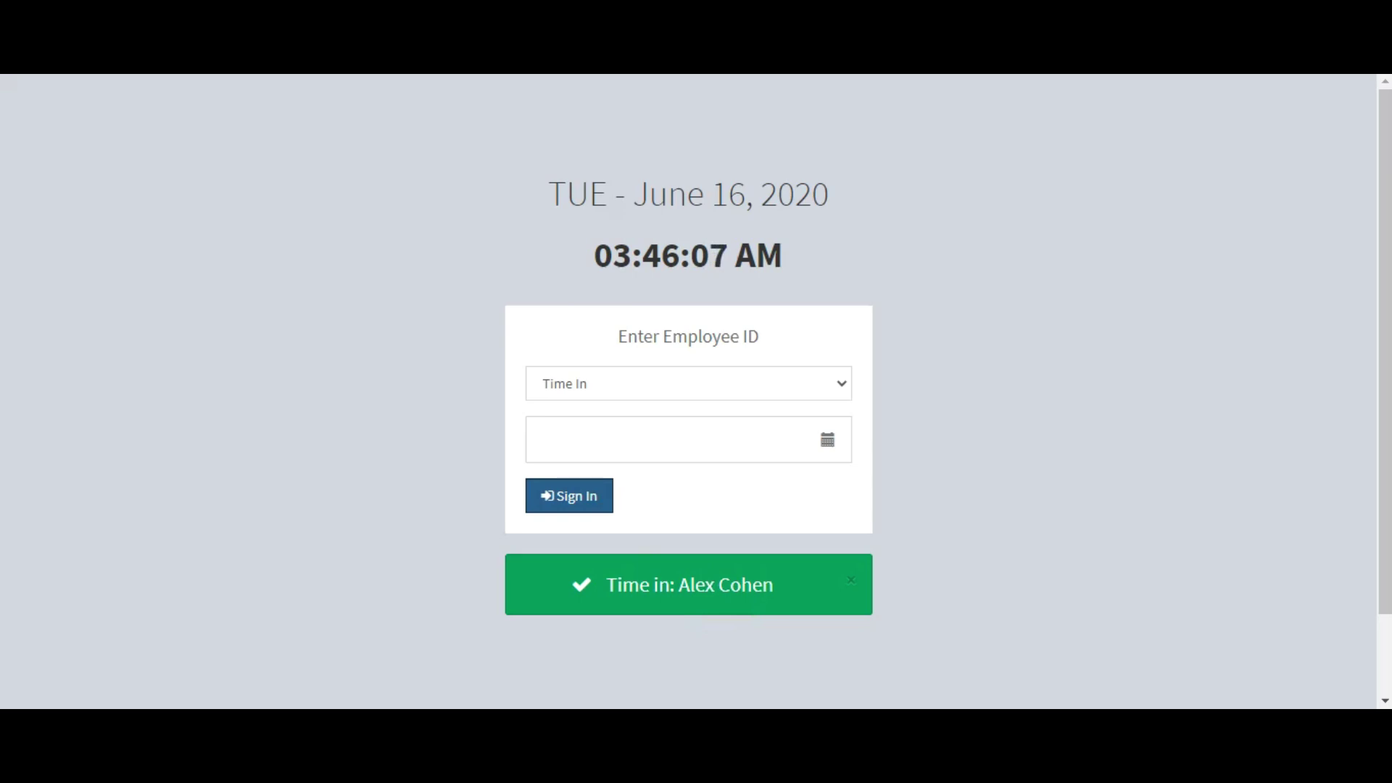
{"action": "key", "text": "ctrl+Tab"}
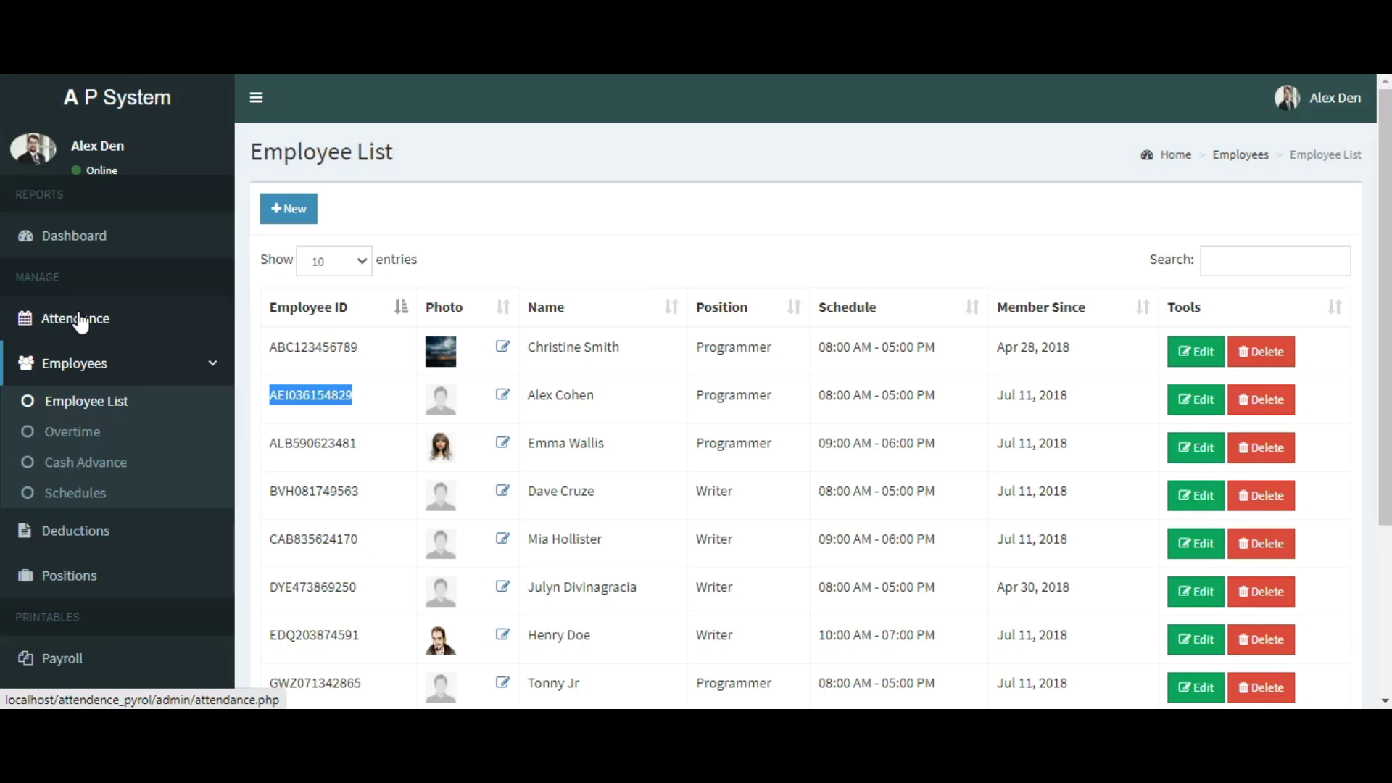
Step: View the new Jun 16, 2020 ontime attendance record, then open the Dashboard
{"action": "left_click", "coordinate": [76, 319]}
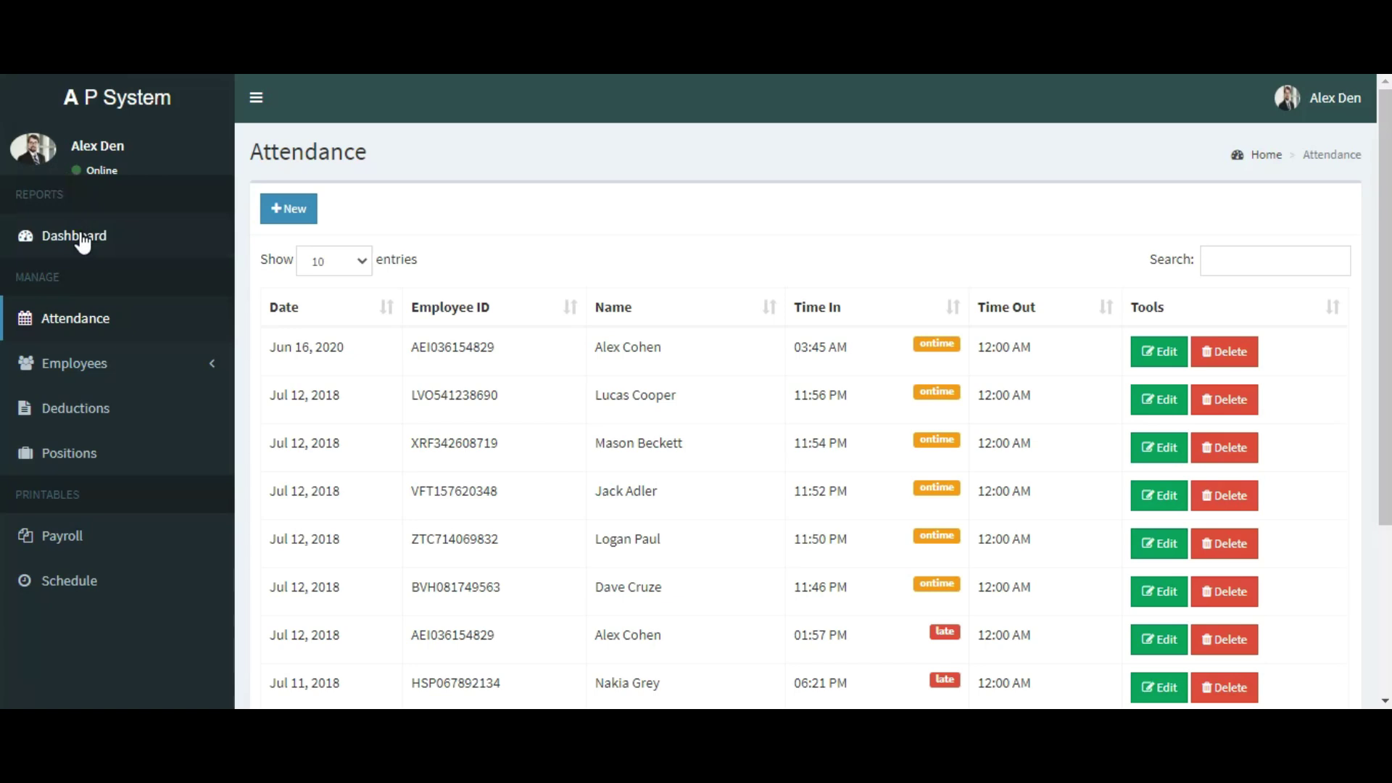
{"action": "left_click", "coordinate": [82, 239]}
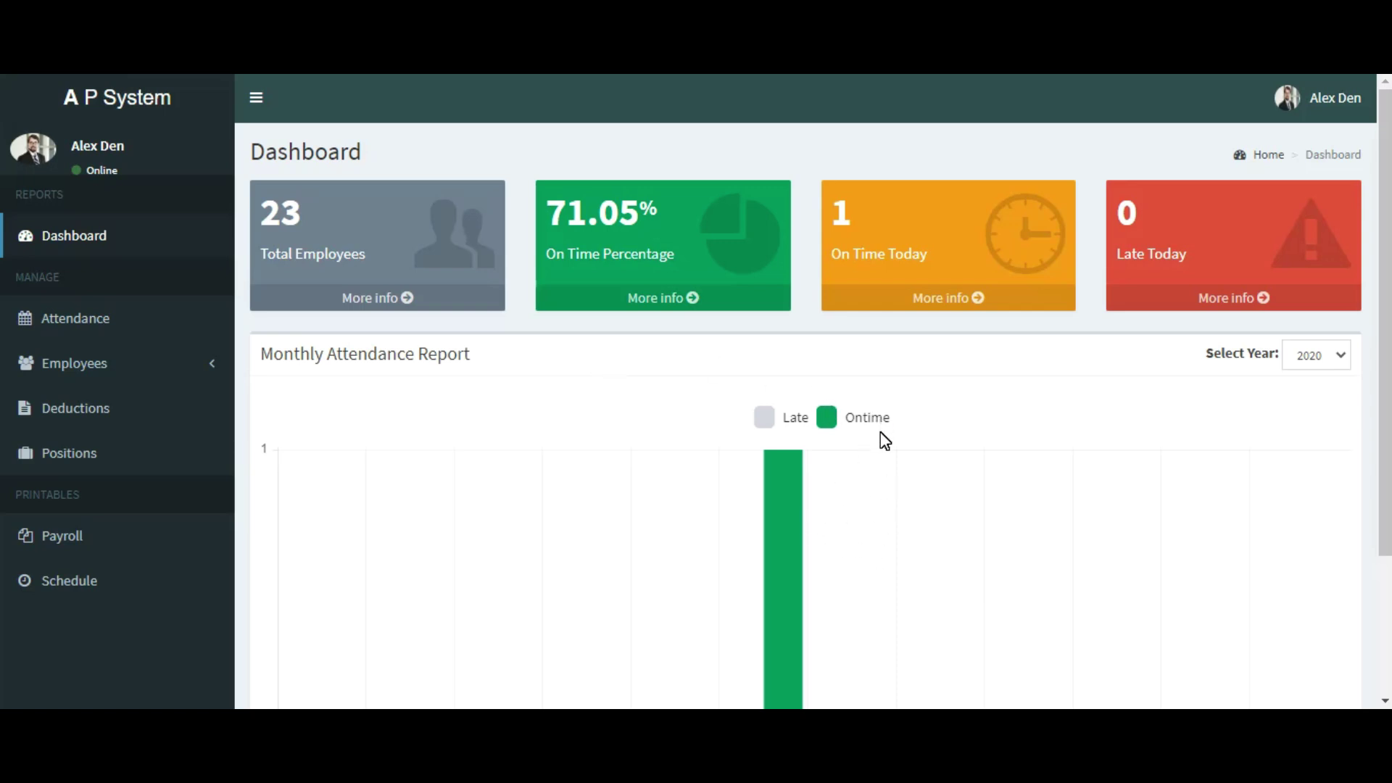
Step: Check the dashboard's monthly attendance chart, keeping the year set to 2020
{"action": "mouse_move", "coordinate": [788, 522]}
{"action": "scroll", "coordinate": [887, 540], "scroll_direction": "down", "scroll_amount": 3}
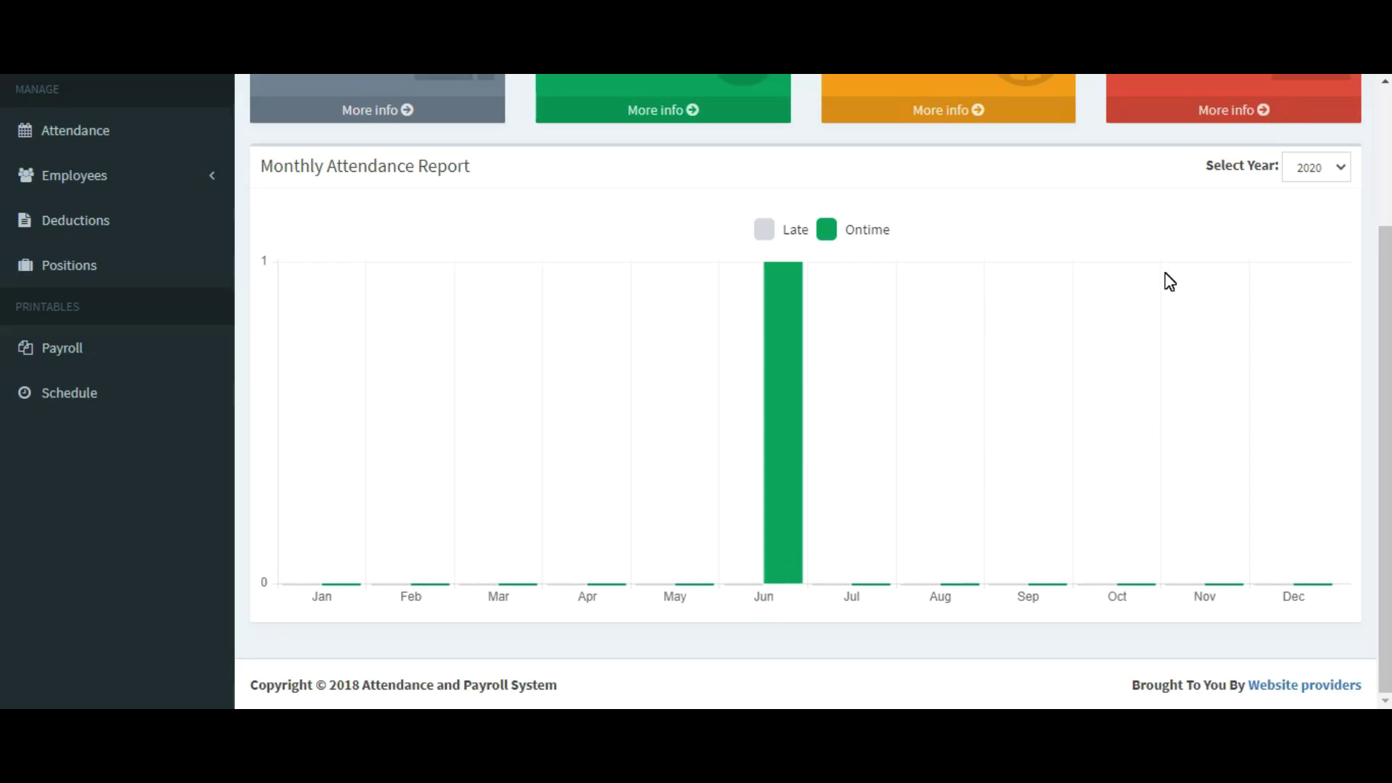
{"action": "scroll", "coordinate": [1167, 283], "scroll_direction": "up", "scroll_amount": 3}
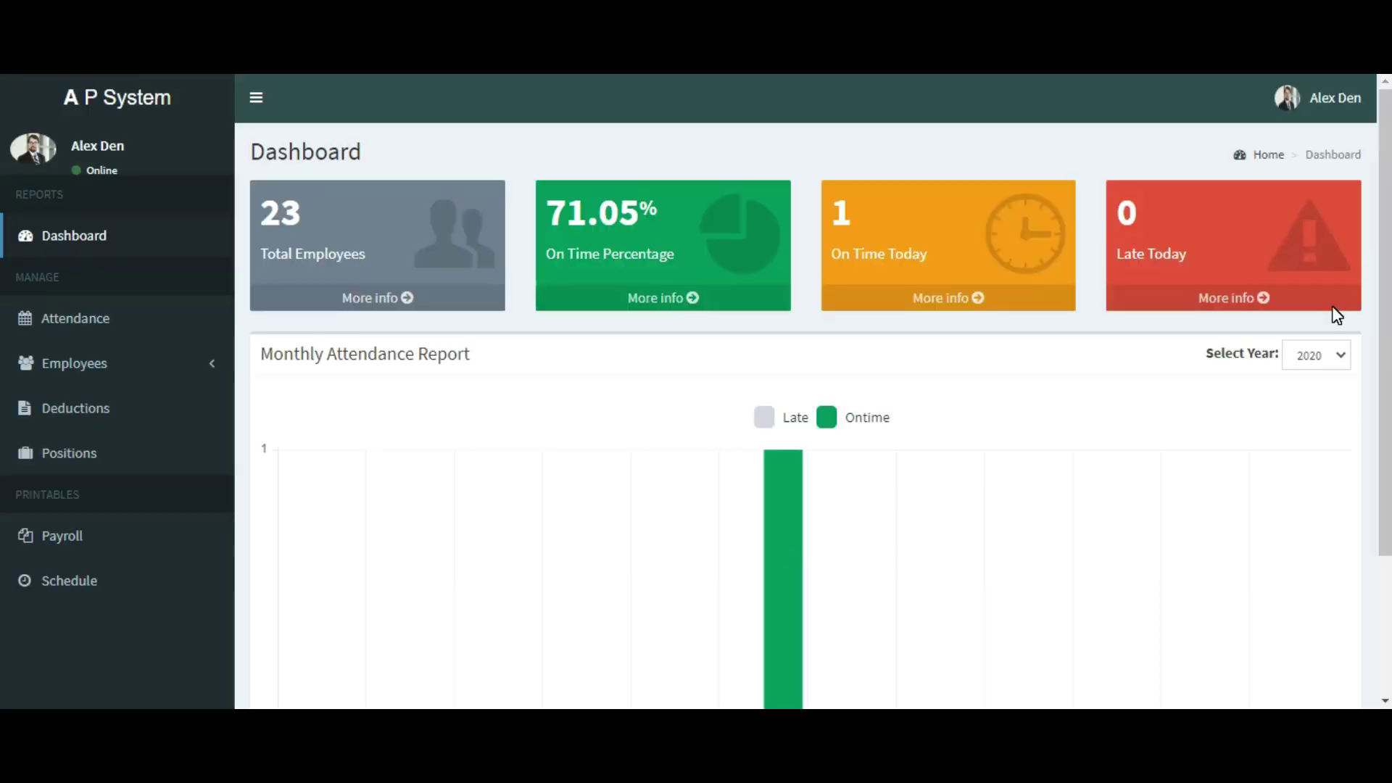
{"action": "left_click", "coordinate": [1341, 357]}
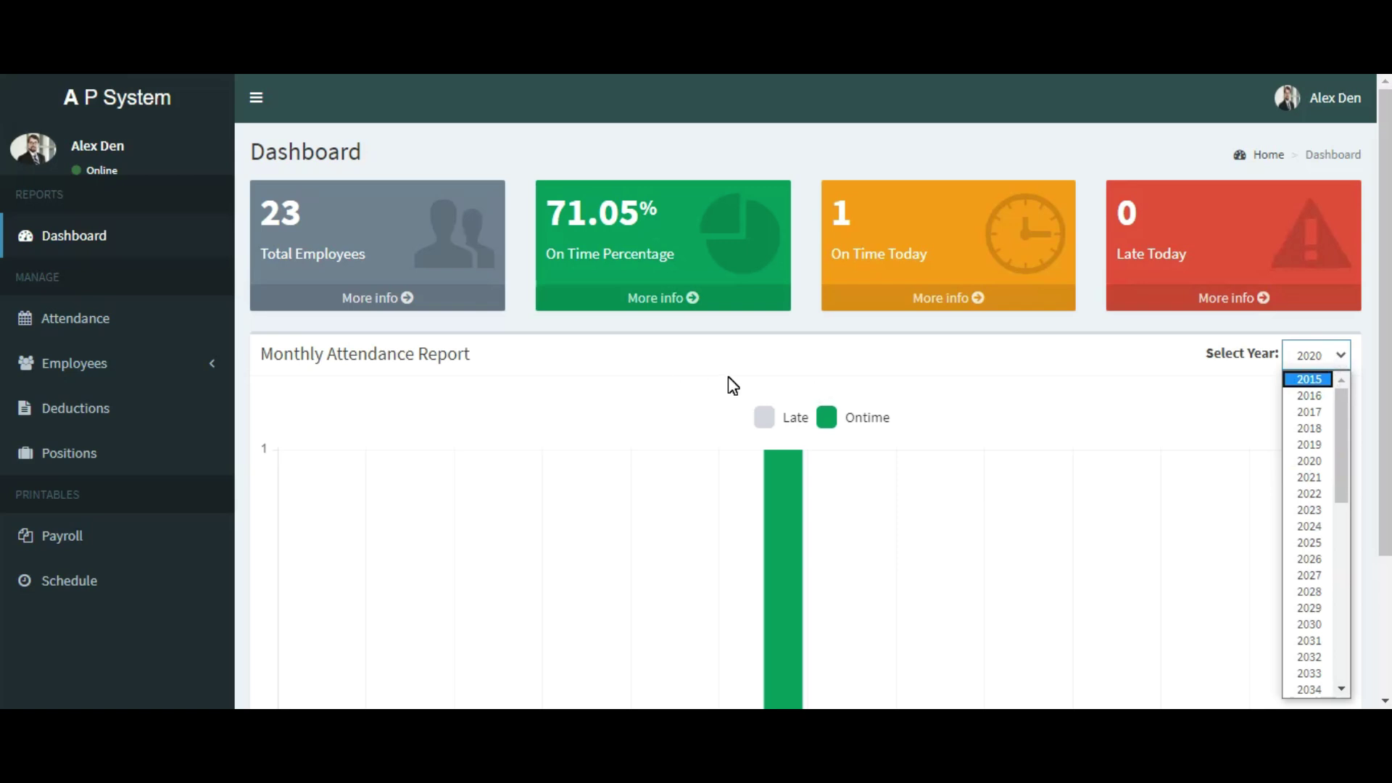
{"action": "left_click", "coordinate": [761, 376]}
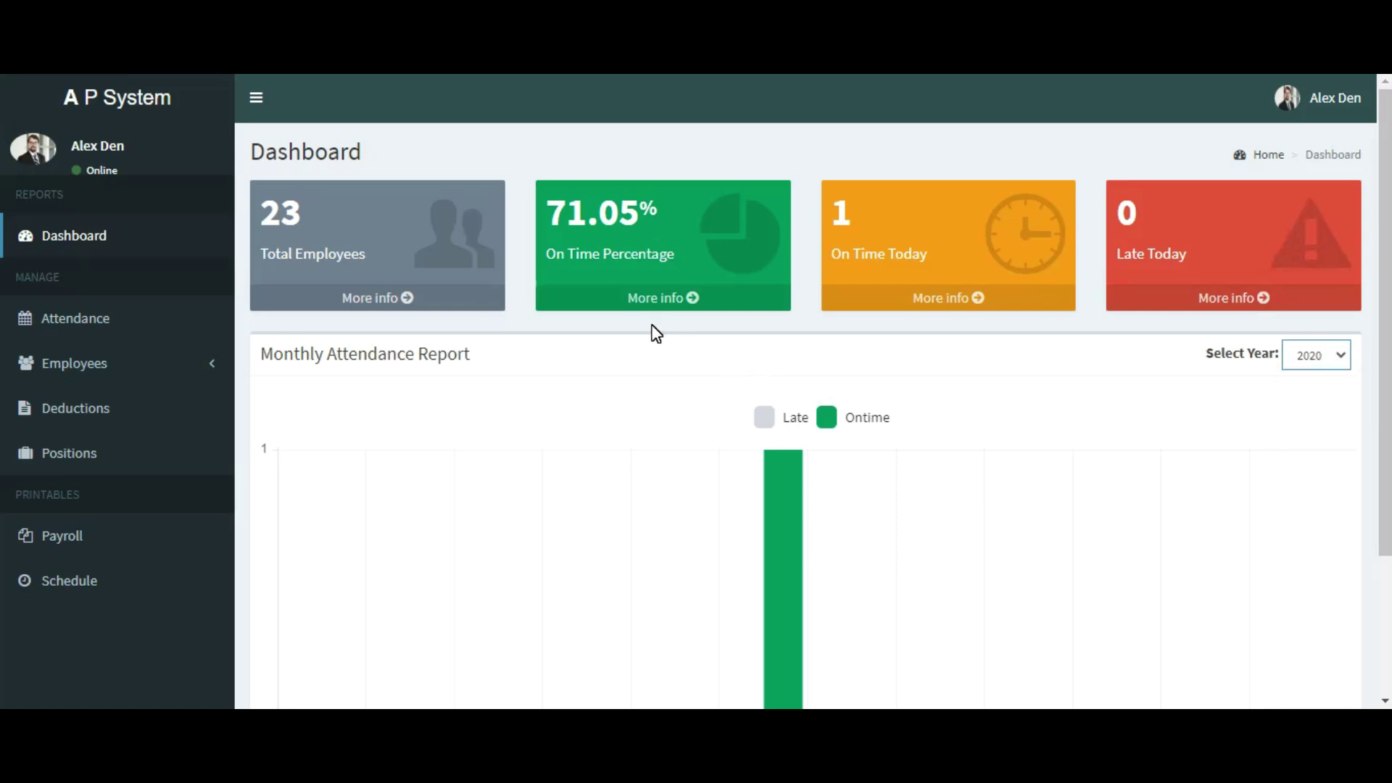
Step: Open the attendance records through the On Time Percentage box's More info link
{"action": "left_click", "coordinate": [412, 276]}
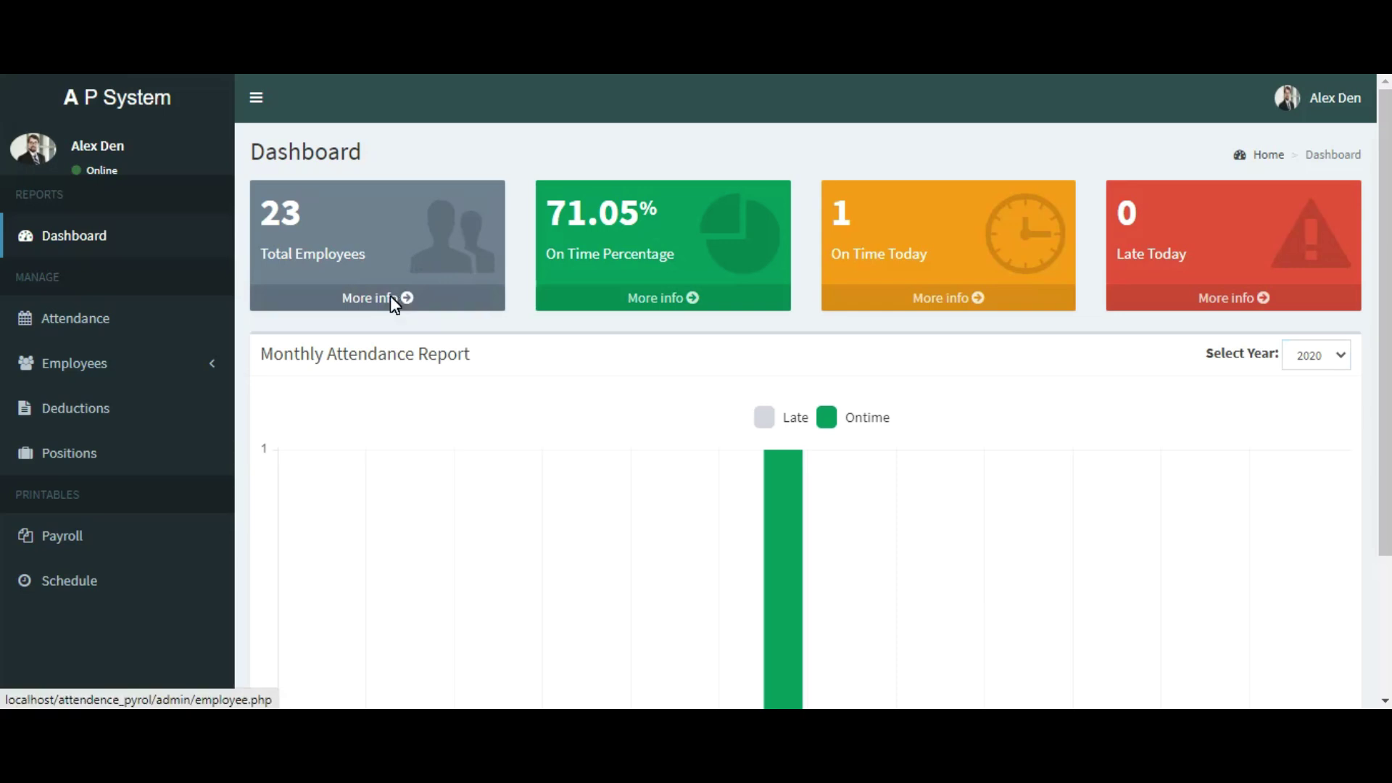
{"action": "left_click", "coordinate": [396, 298]}
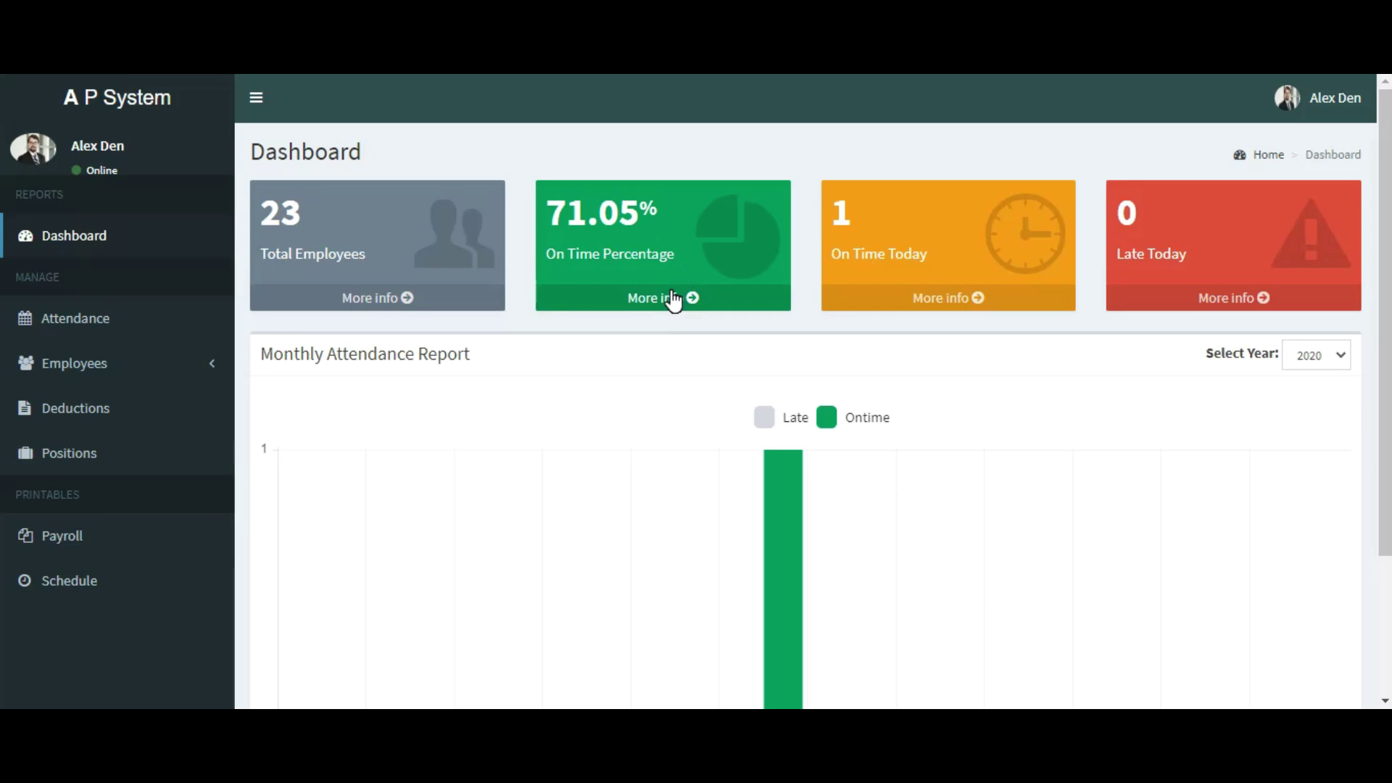
{"action": "left_click", "coordinate": [673, 298]}
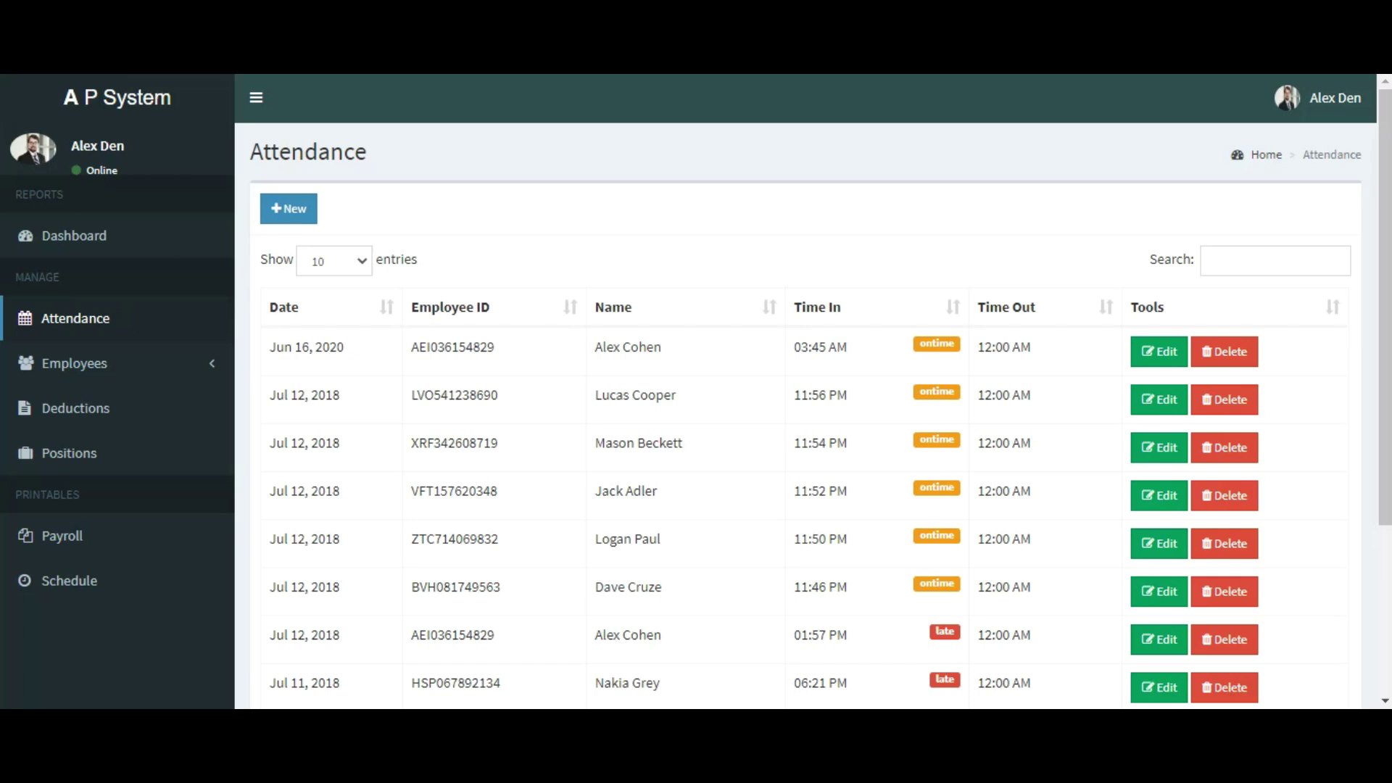
Step: Go back to the Dashboard showing 71.05% on time and 1 on time today
{"action": "left_click", "coordinate": [74, 236]}
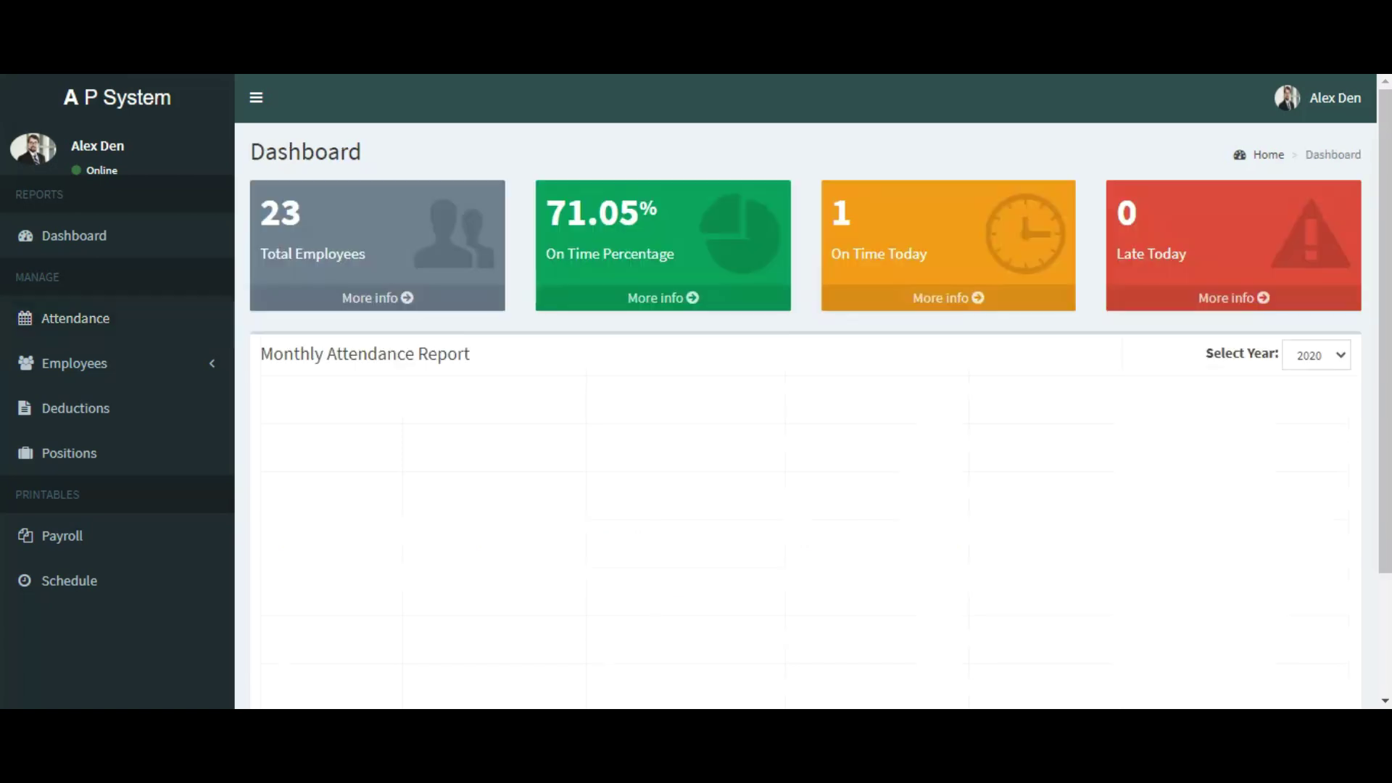